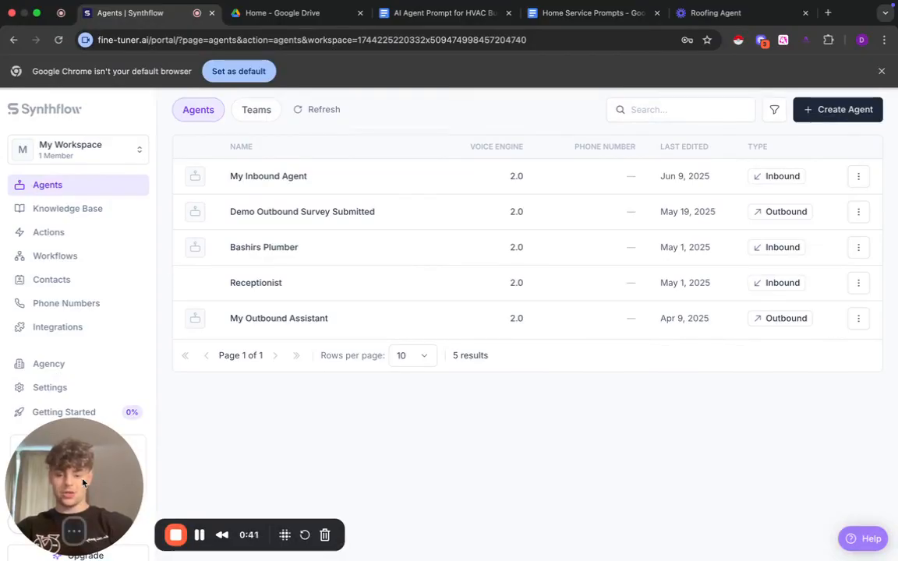
drag(88, 473, 153, 422)
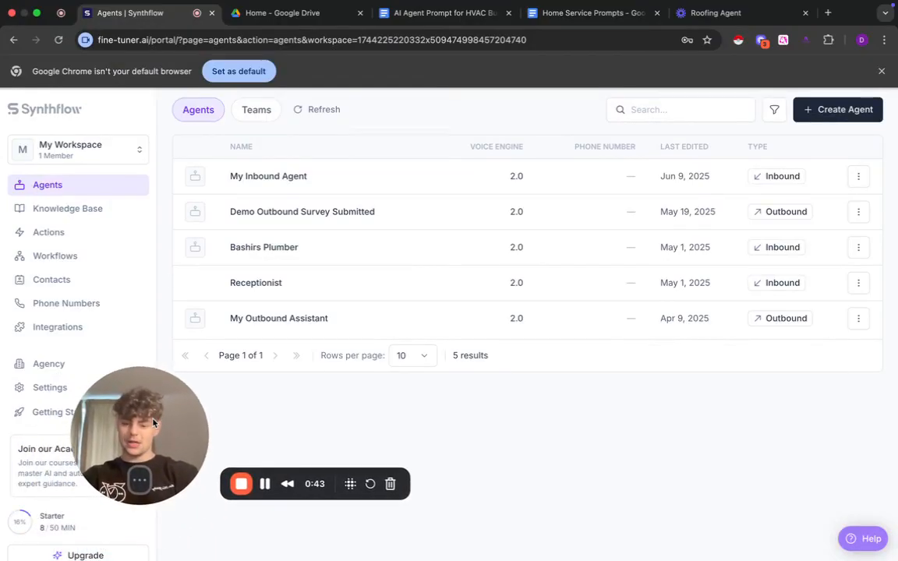
drag(153, 423, 87, 473)
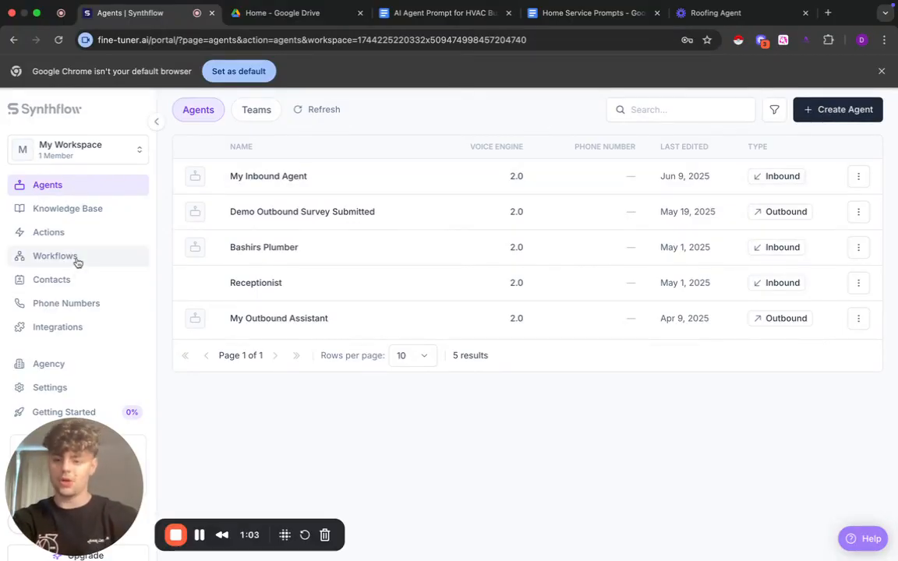
- Examine the fields required for a new knowledge base and close the form without creating one
click(81, 208)
click(452, 380)
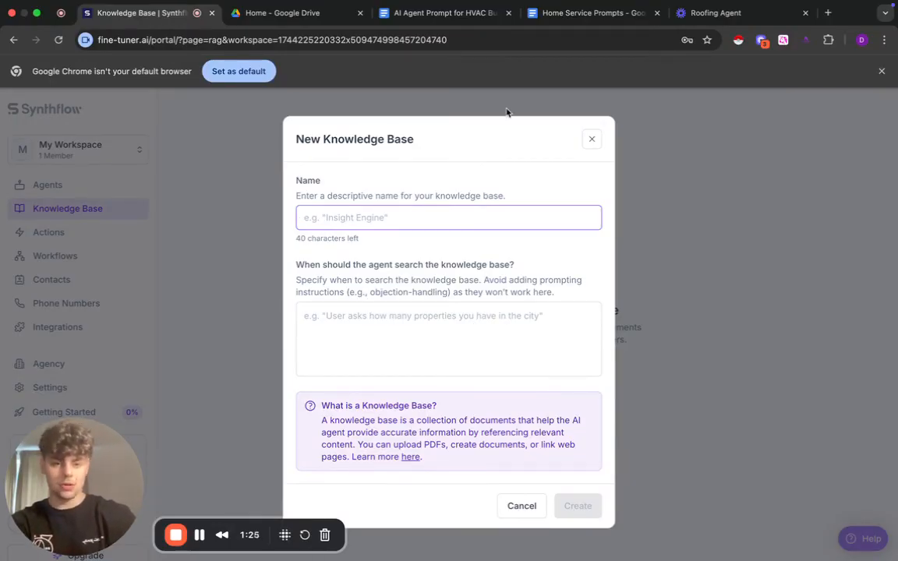
click(594, 140)
- Open a new real-time booking action and compare its GoHighLevel and Cal.com options, including the Cal.com API key field
click(71, 235)
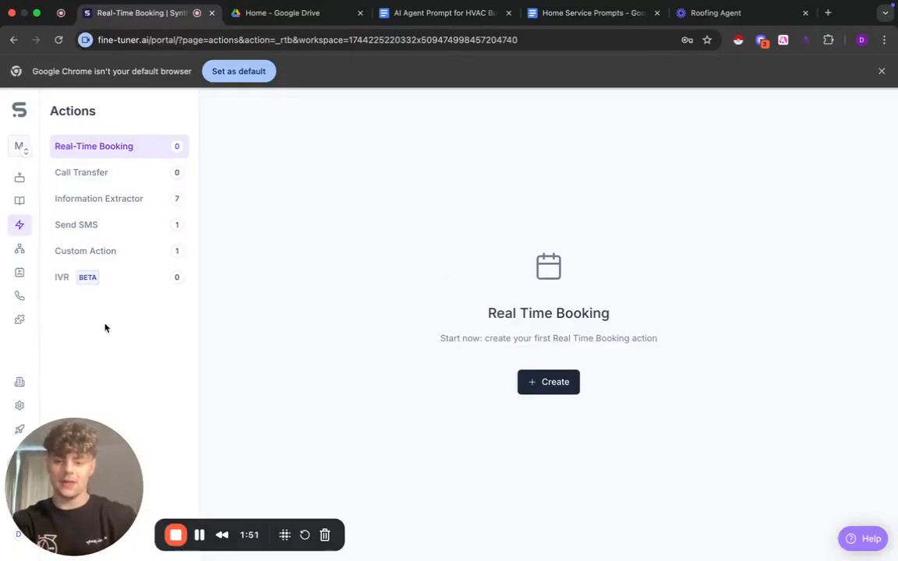
click(528, 380)
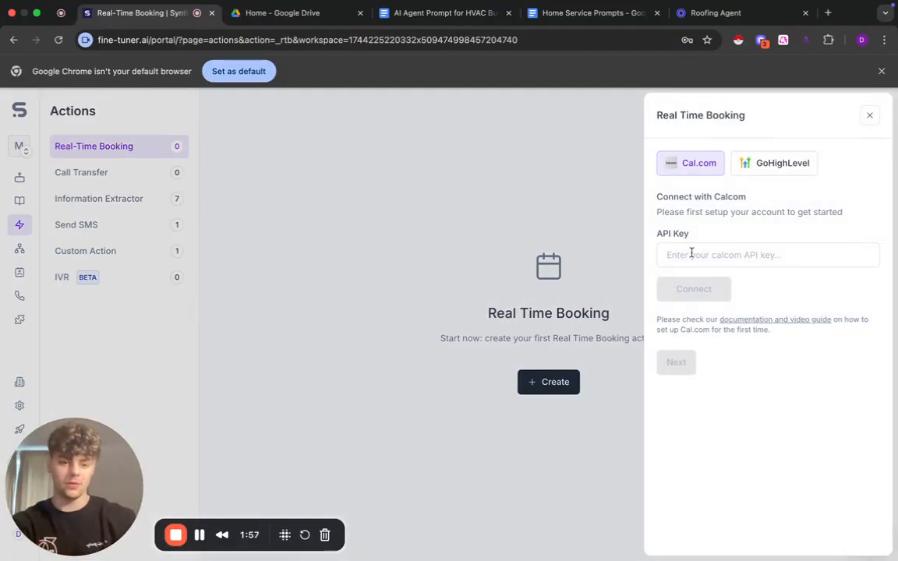
click(795, 169)
click(688, 166)
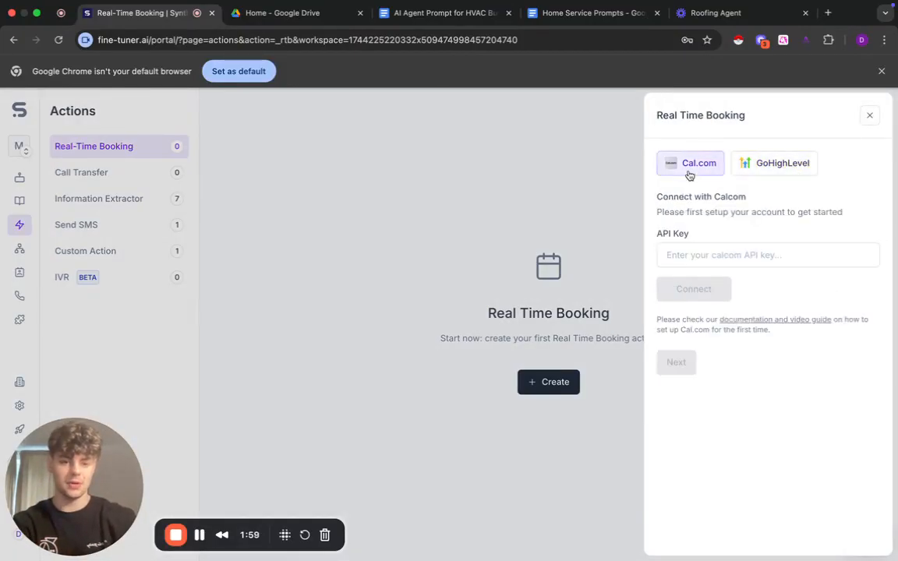
click(725, 257)
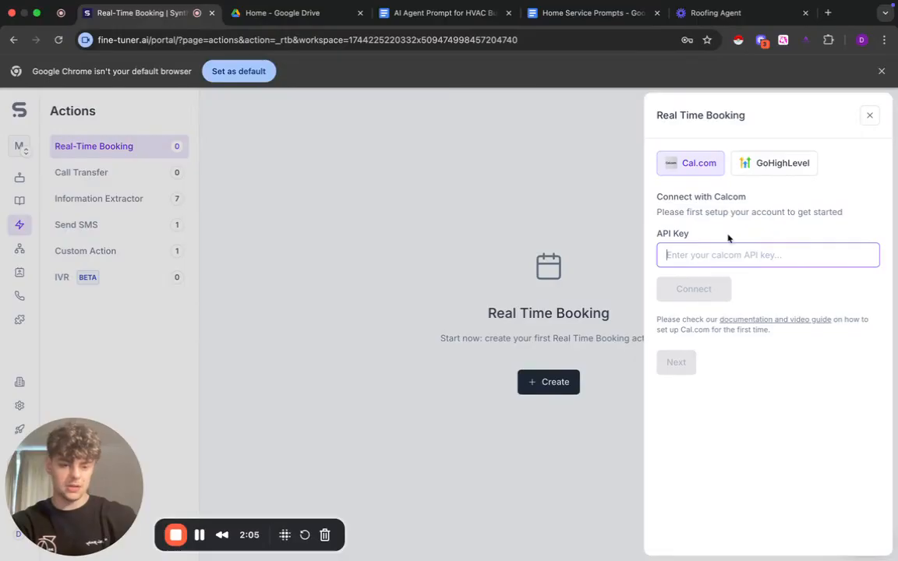
- Examine the GoHighLevel calendars available for the real-time booking action and close the form without choosing one
click(760, 164)
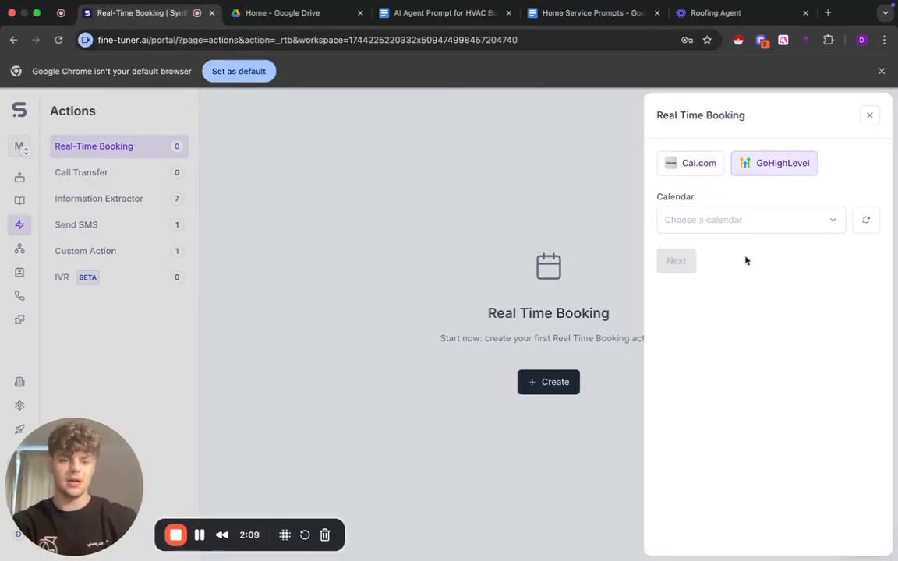
click(756, 218)
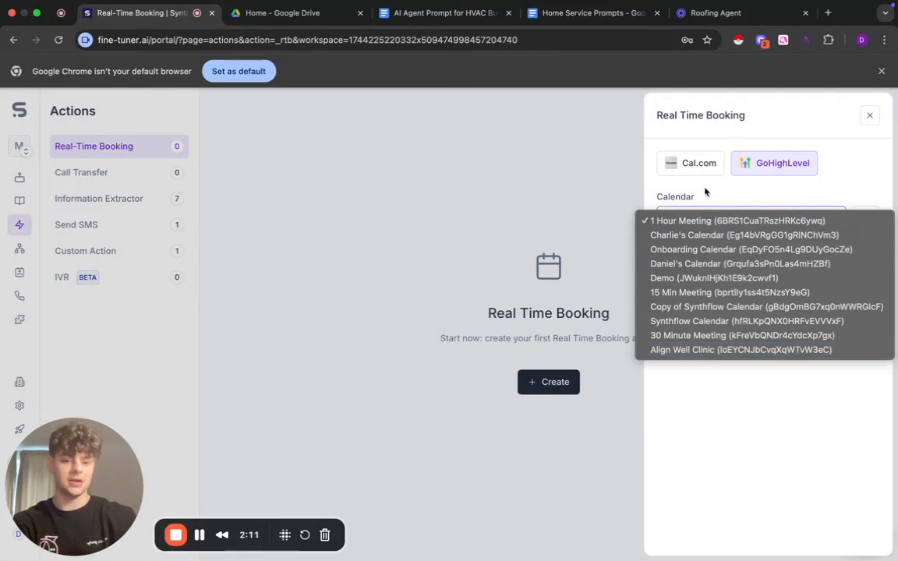
click(866, 172)
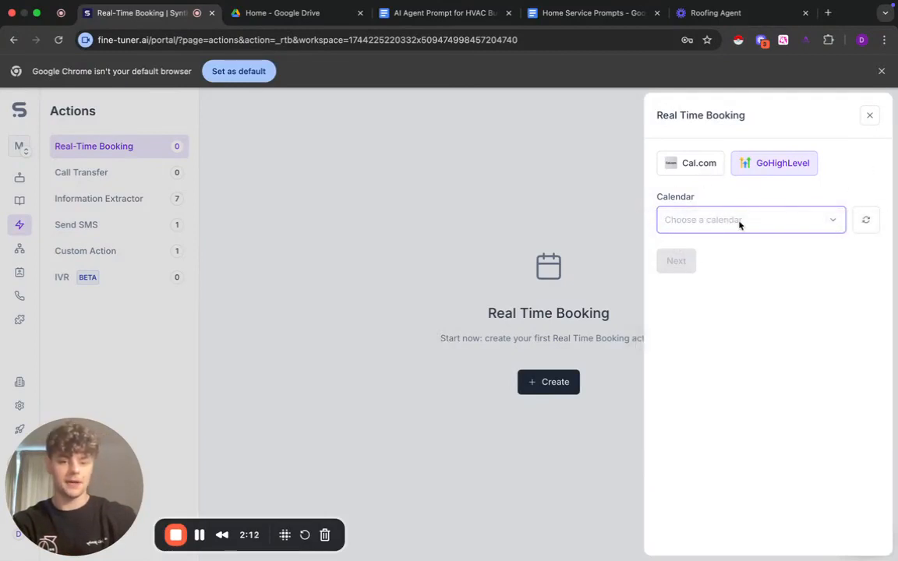
click(475, 306)
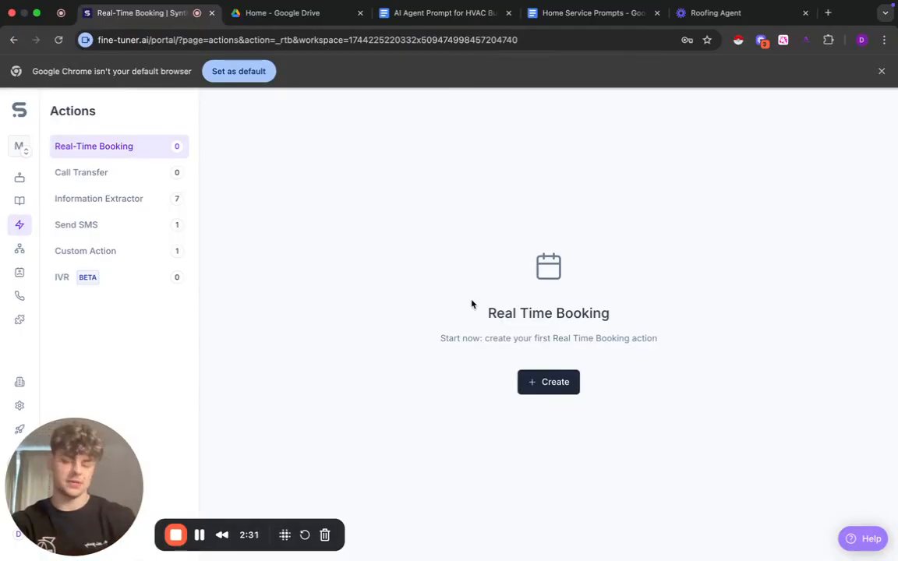
- Examine the form for a new call transfer action and close it without entering a phone number
click(140, 184)
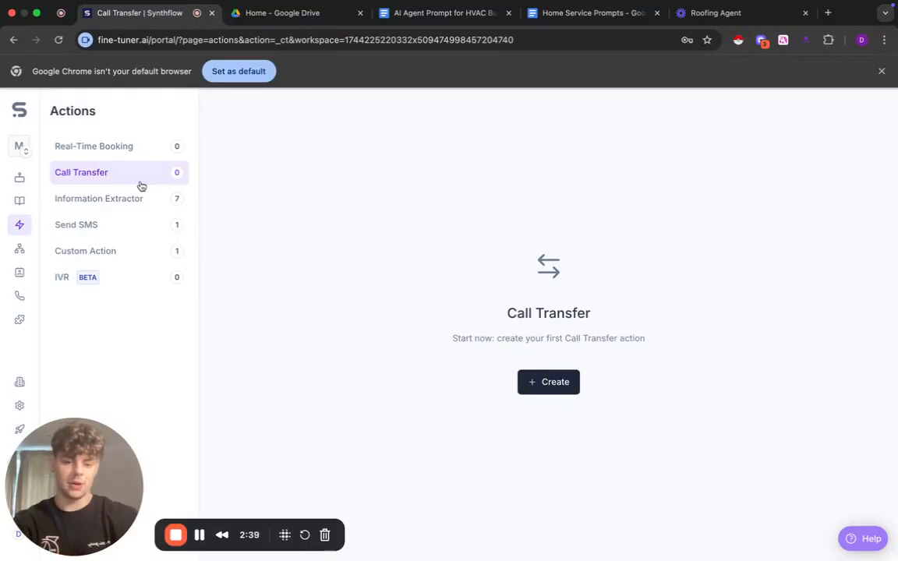
click(551, 380)
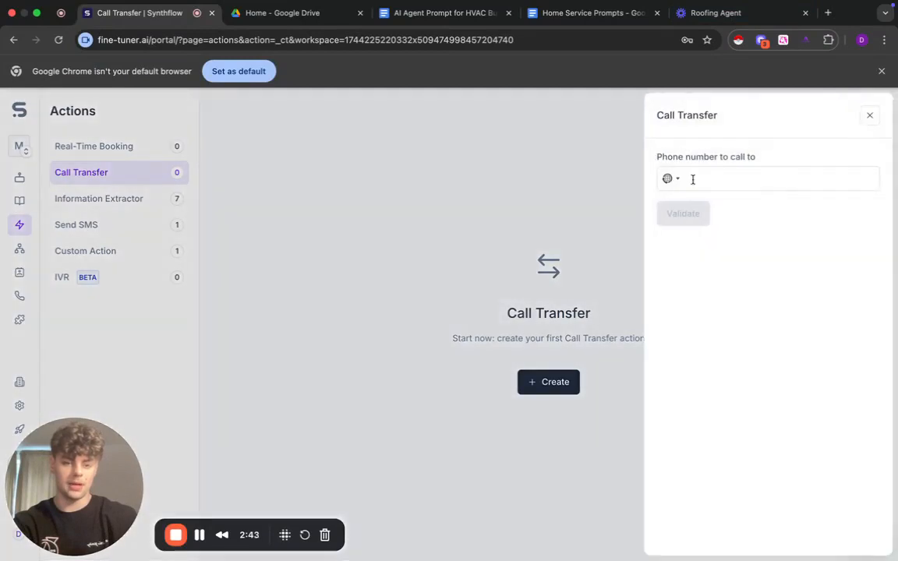
click(869, 116)
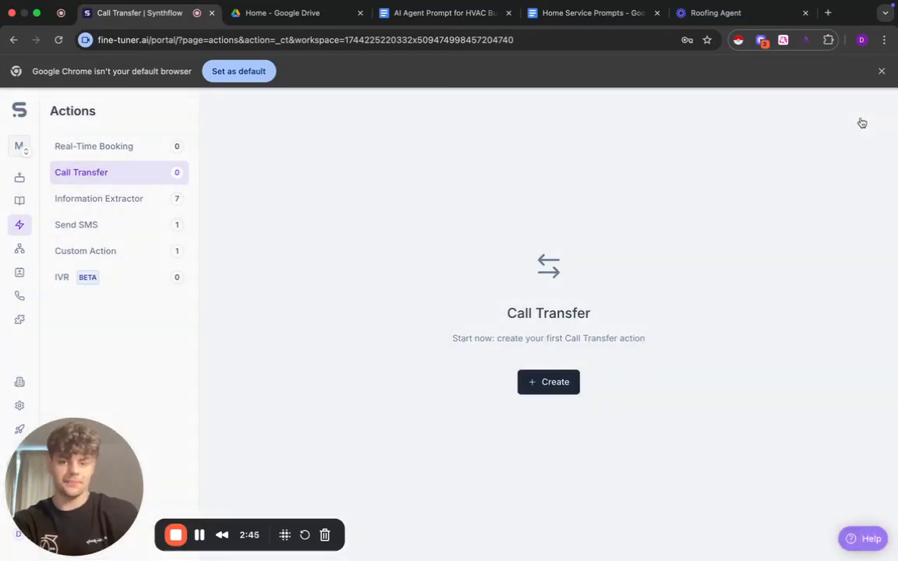
- Examine the existing information extractors and the question types offered for a new one, without creating it
click(90, 198)
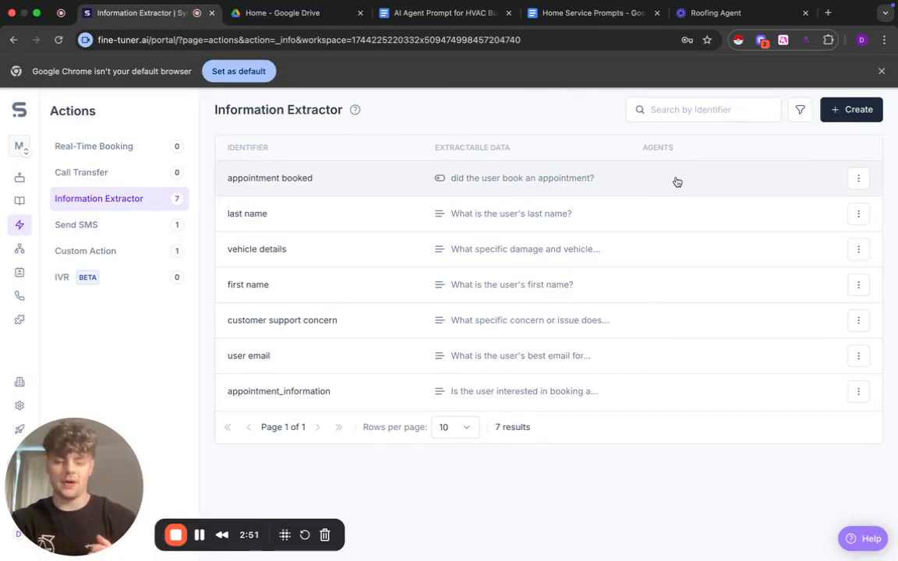
click(858, 116)
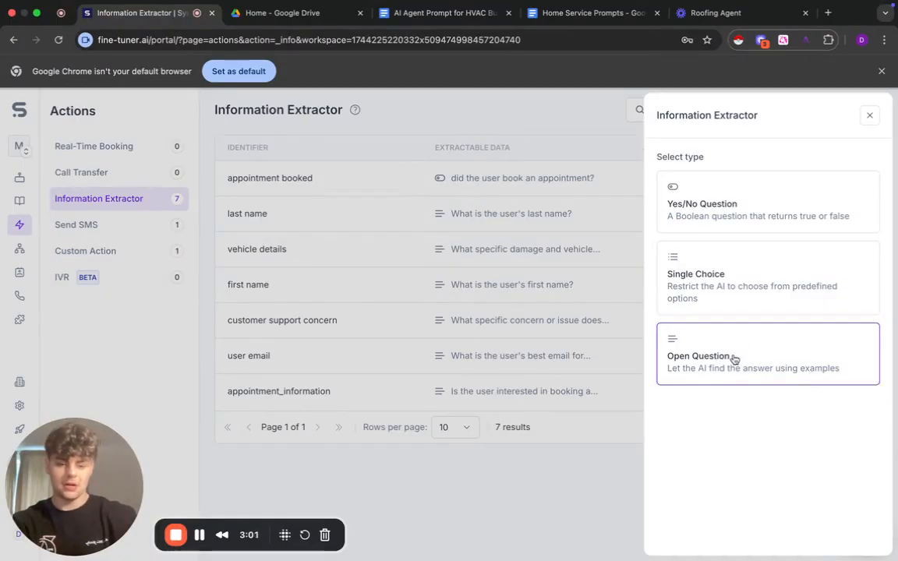
click(868, 116)
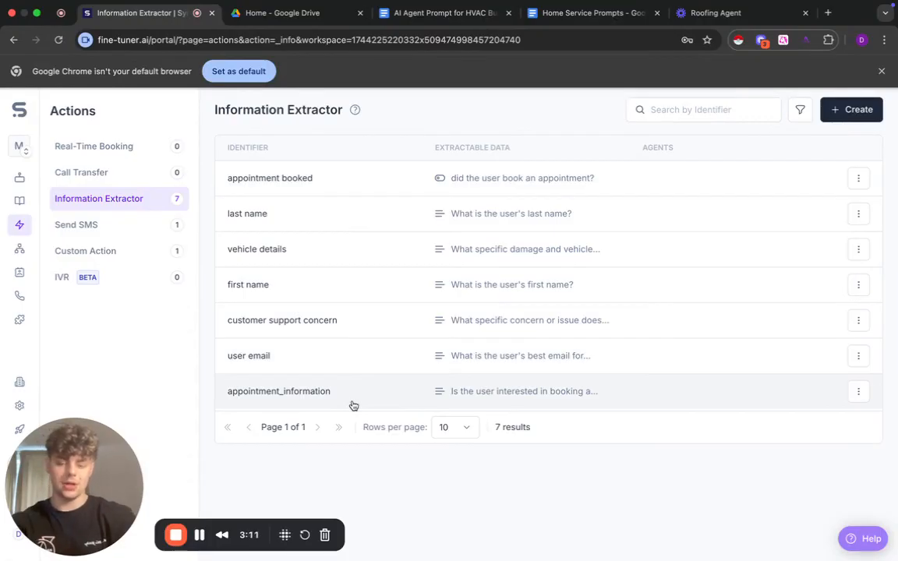
- Review the new real-time booking form again, close it, and revisit the information extractor and real-time booking sections
click(118, 145)
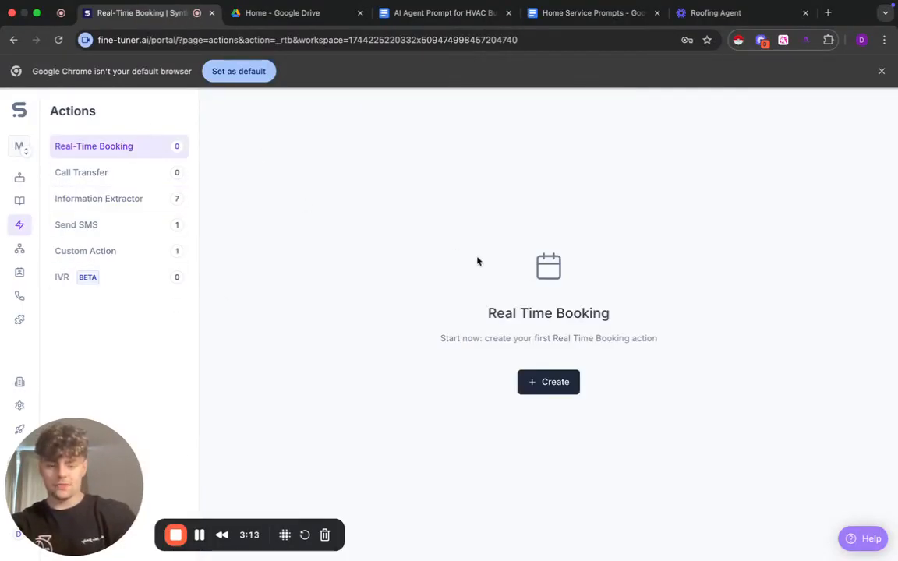
click(549, 379)
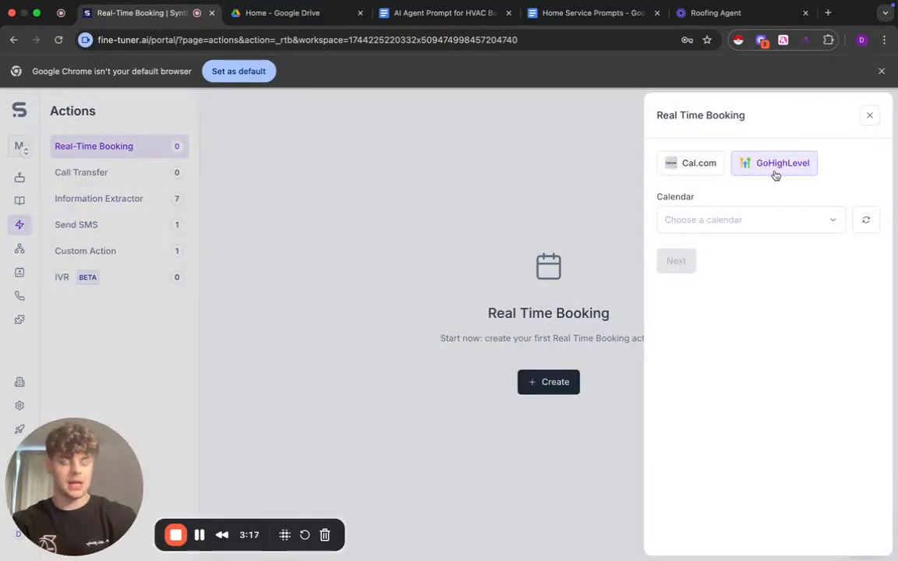
click(869, 118)
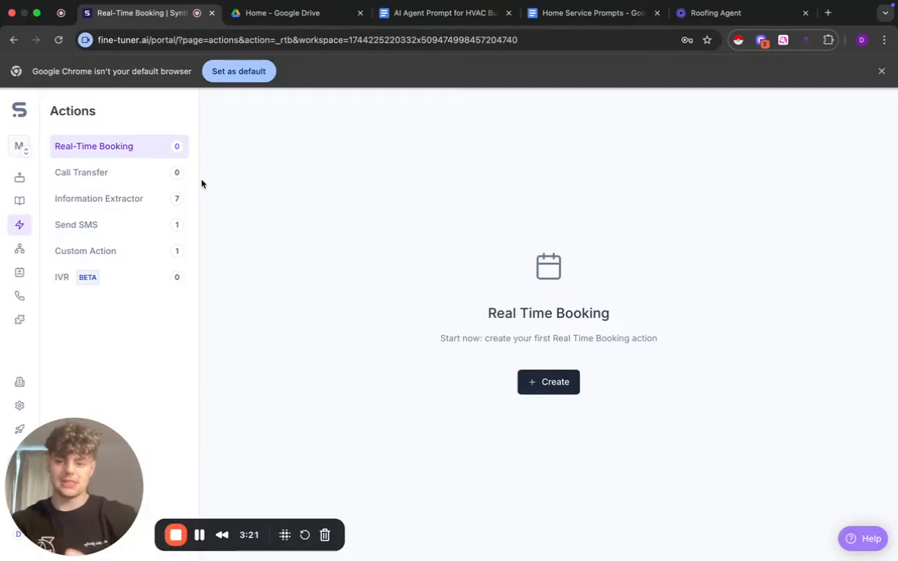
click(131, 200)
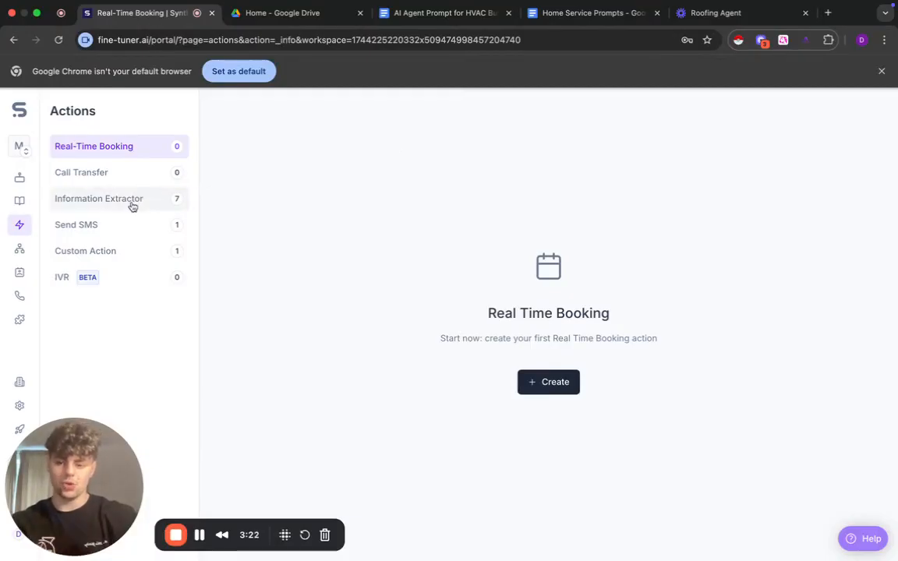
click(152, 145)
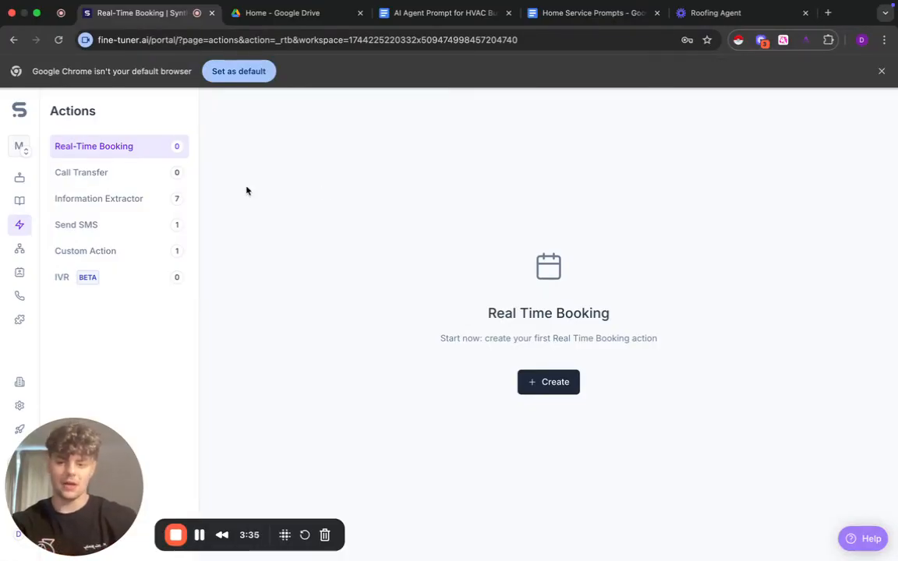
- Inspect the existing Send SMS action's content and condition without changing them, and view the custom actions list
click(134, 224)
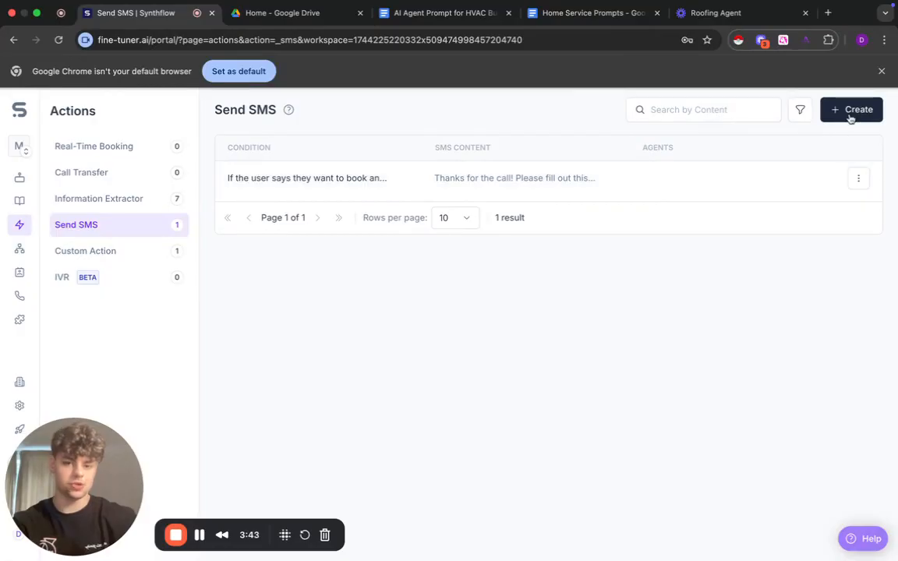
click(322, 168)
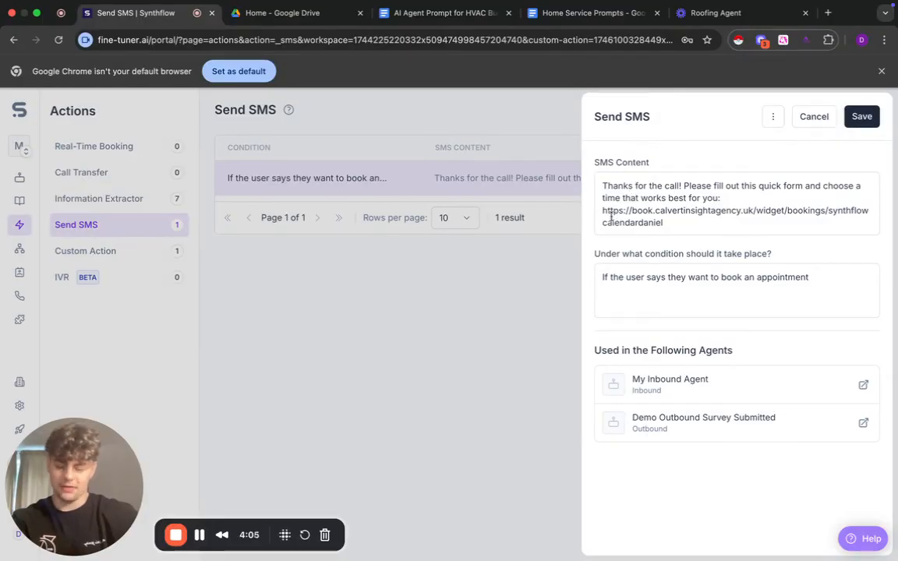
click(814, 120)
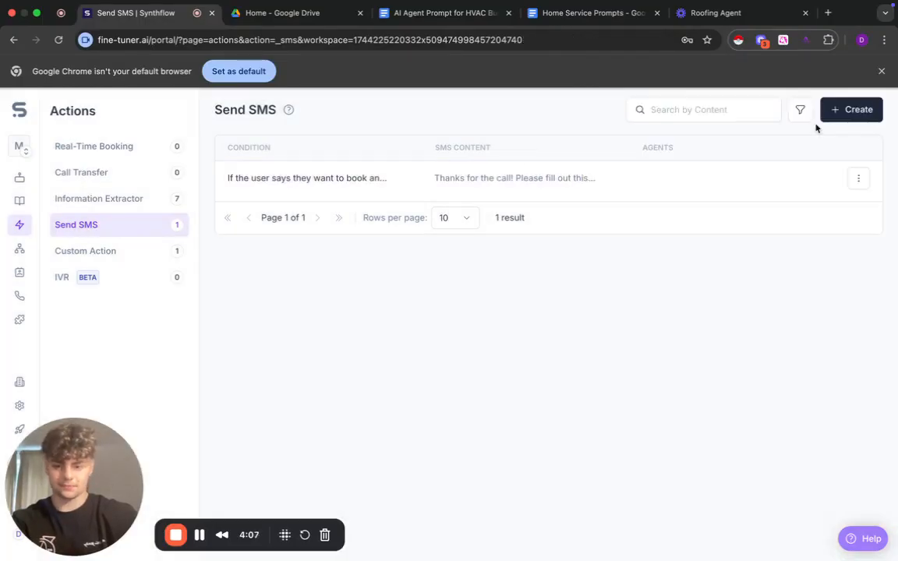
click(138, 256)
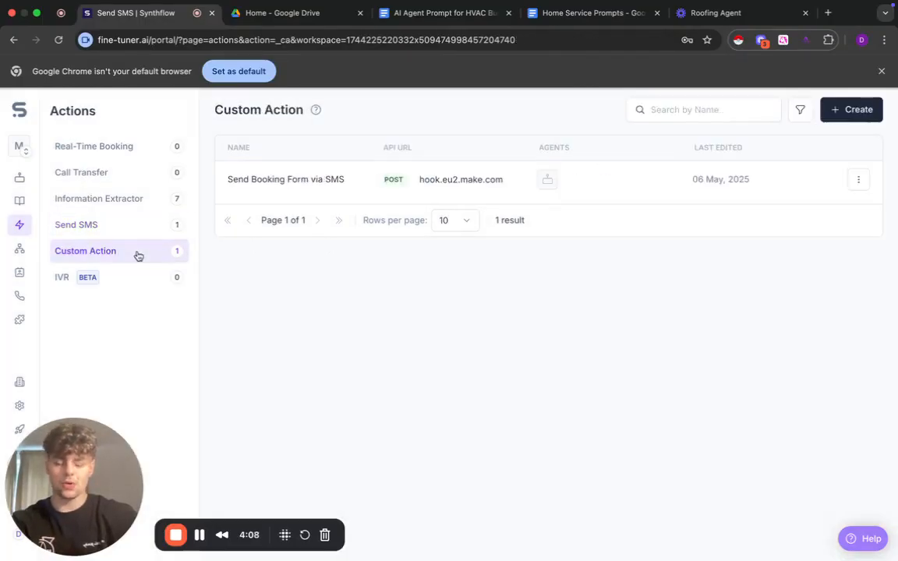
- Check which sources contacts can be imported from and view the workspace's active phone numbers
click(19, 272)
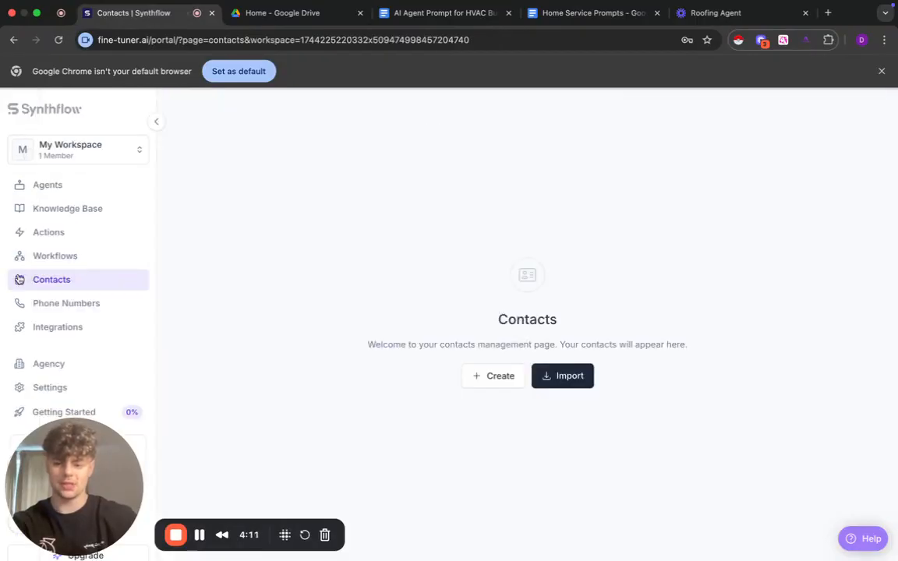
click(571, 375)
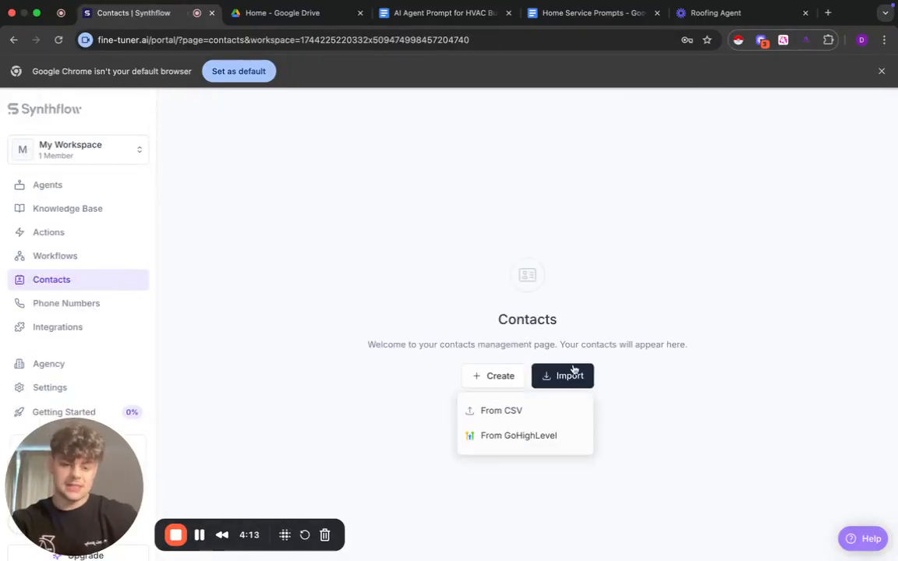
click(523, 314)
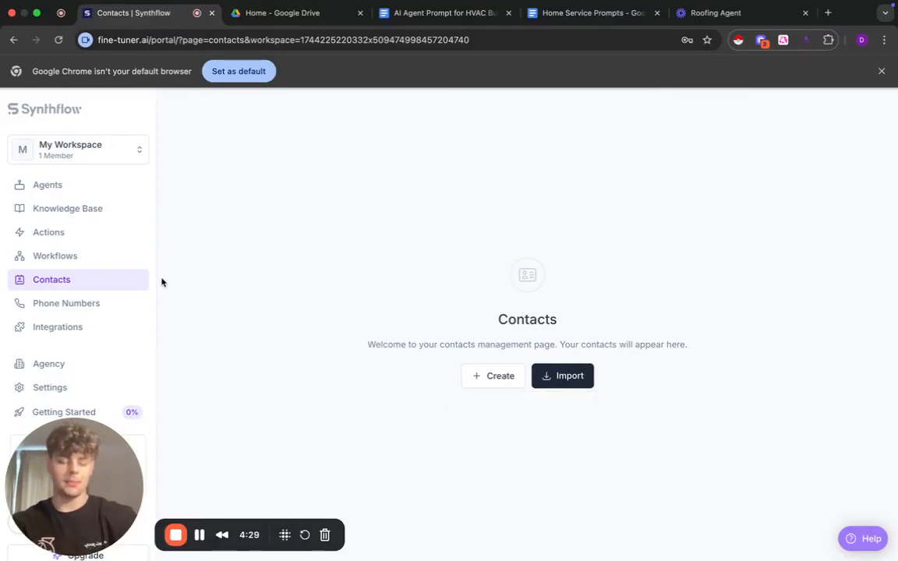
click(69, 304)
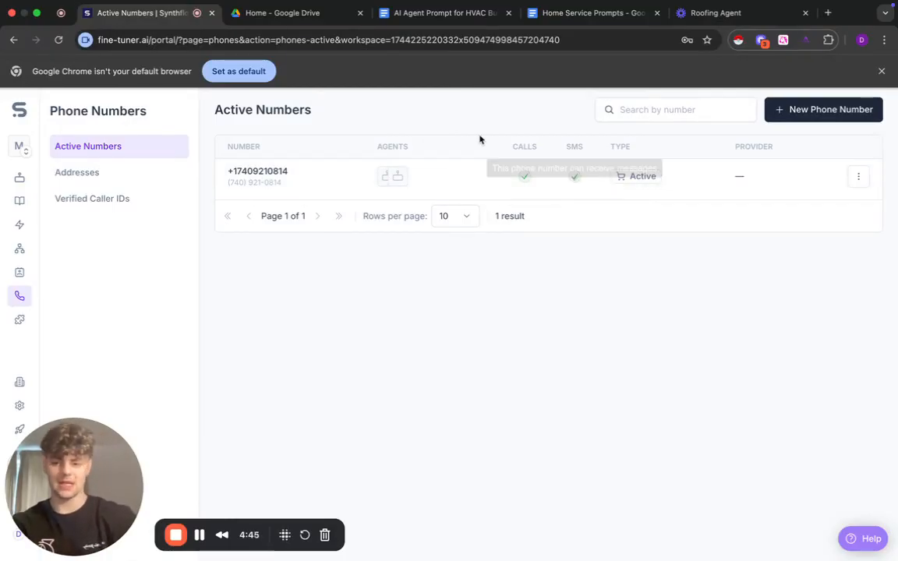
- Examine the third-party integrations and Twilio's connection fields without connecting, and return to the agents list
click(26, 326)
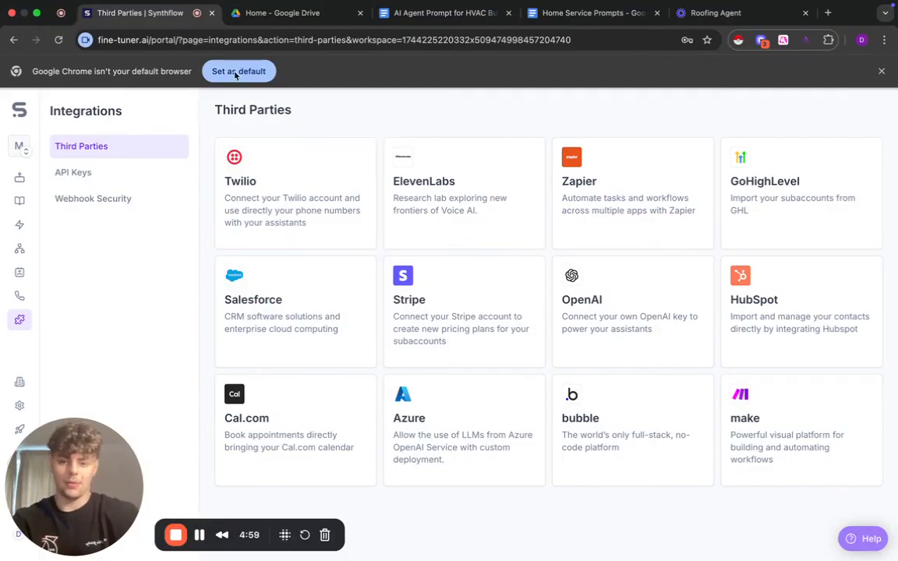
click(309, 189)
click(867, 114)
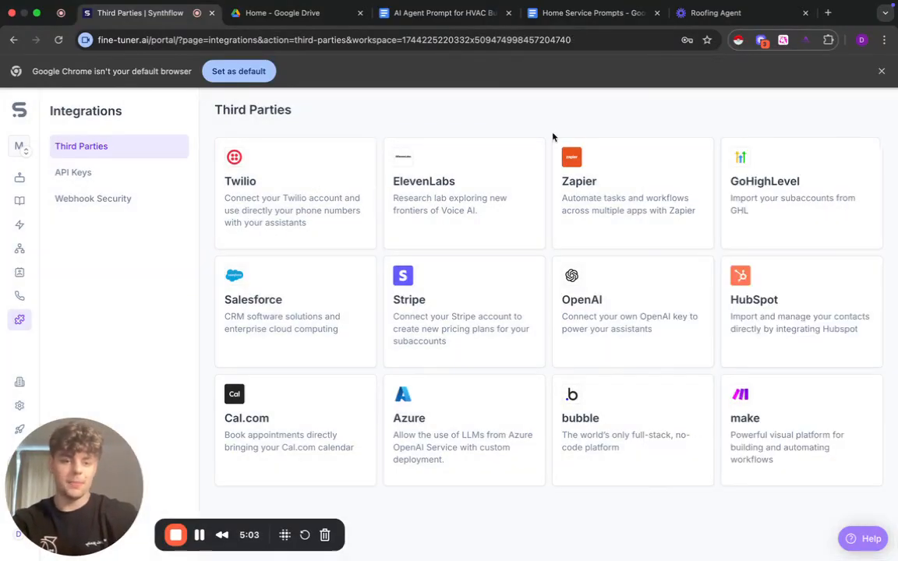
click(267, 190)
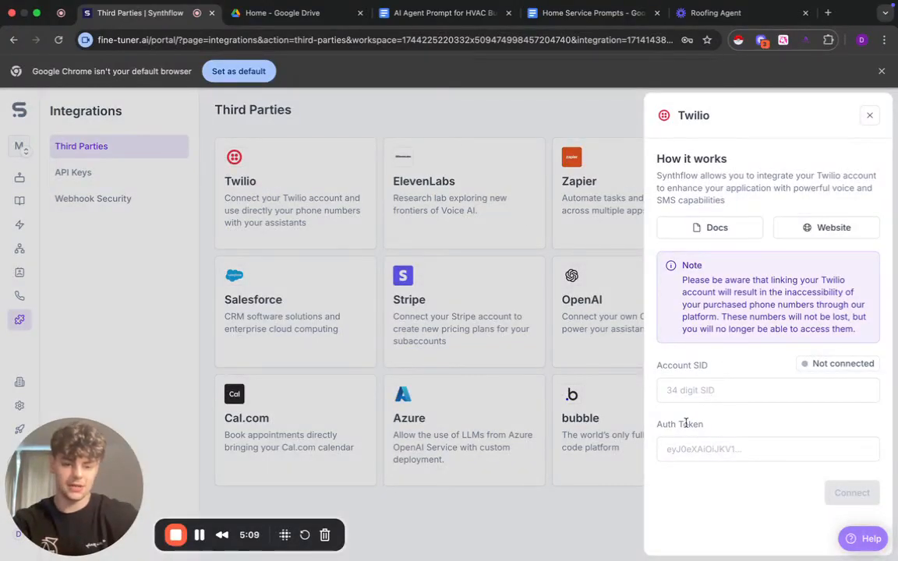
click(869, 115)
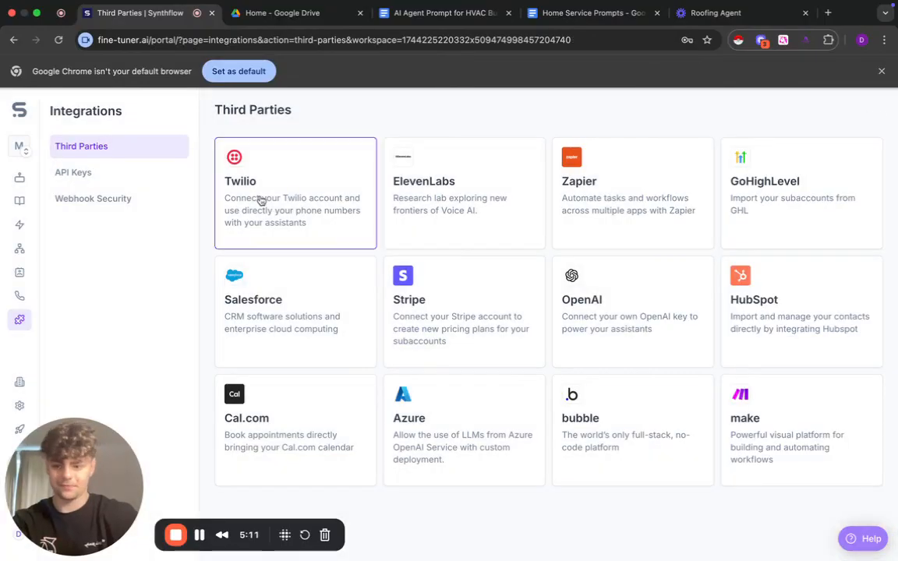
click(21, 179)
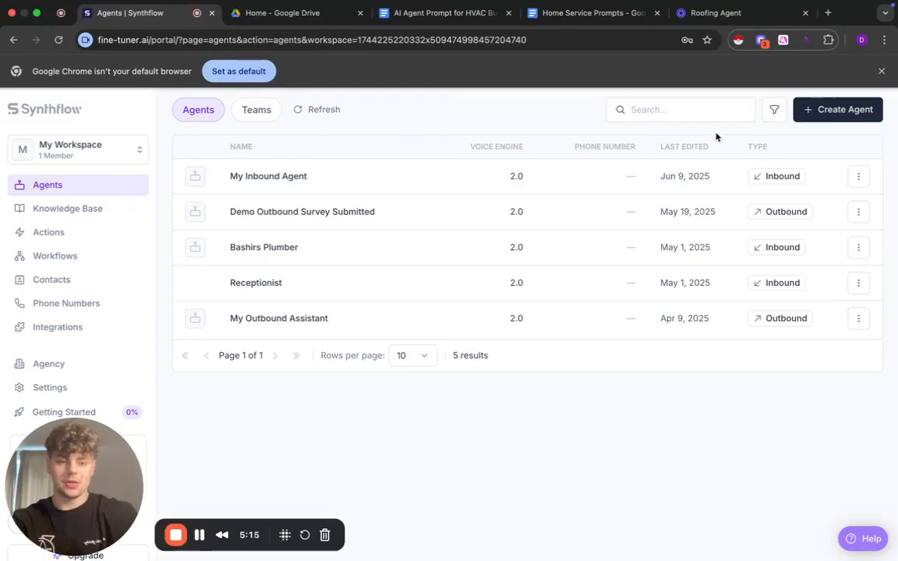
- Open the configuration of the inbound agent "My Inbound Agent" and rename it "HVAC Agent"
click(355, 184)
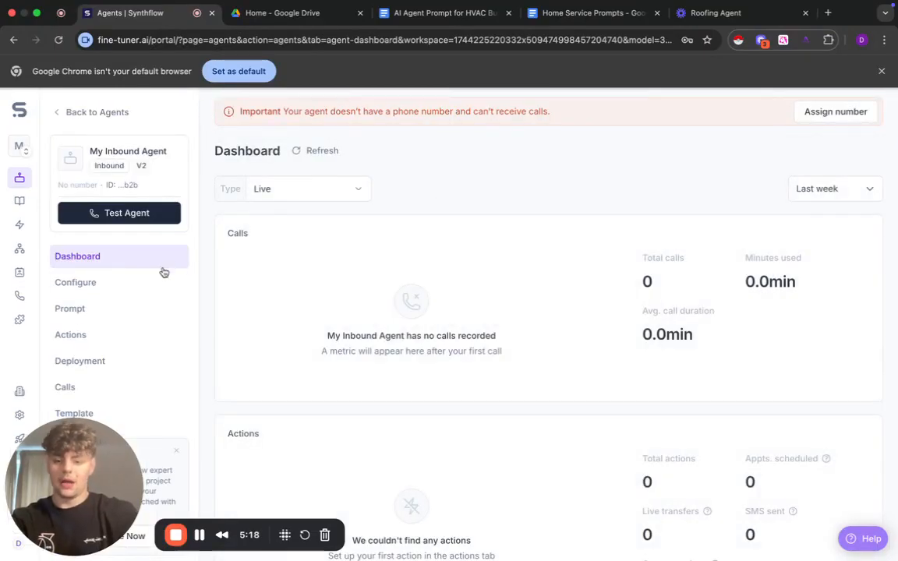
click(124, 283)
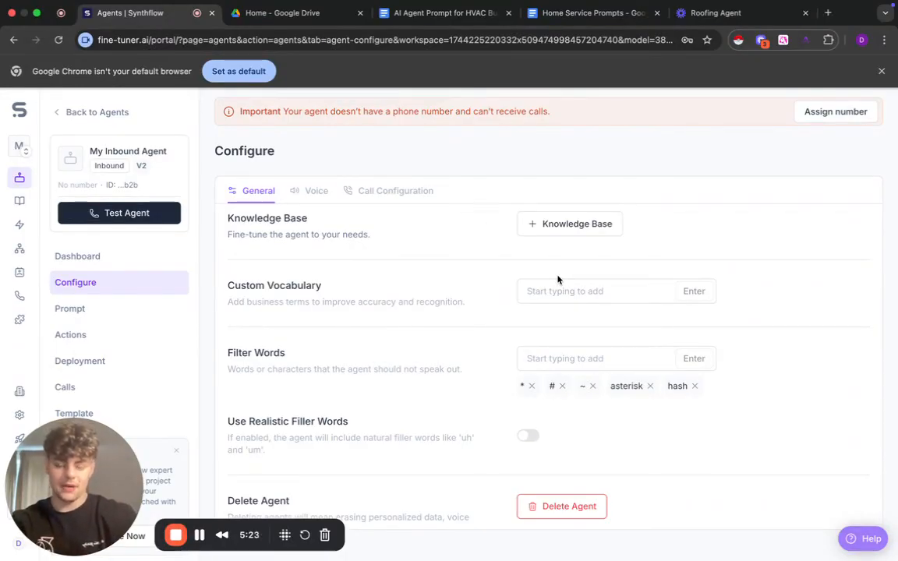
scroll(499, 316, up, 5)
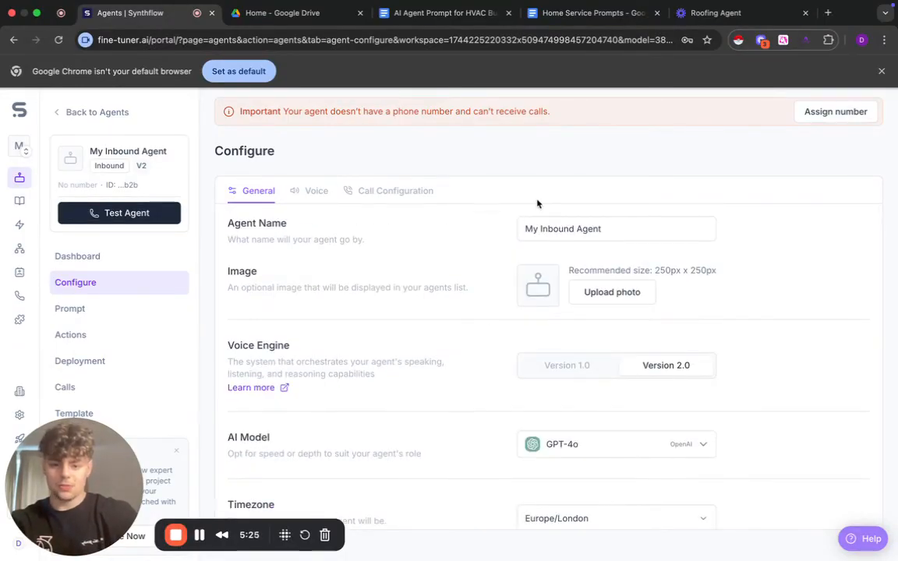
triple_click(597, 228)
text(HV)
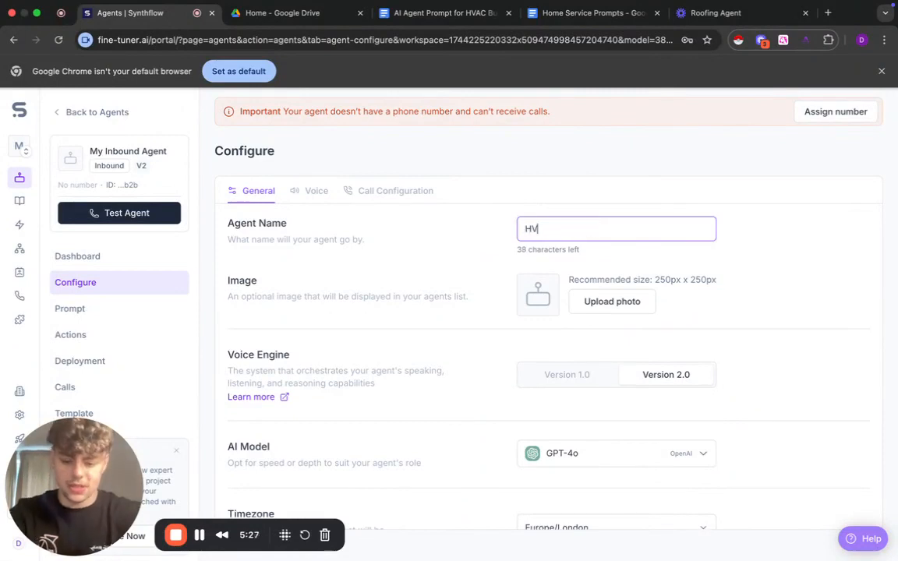
text(AC Agent)
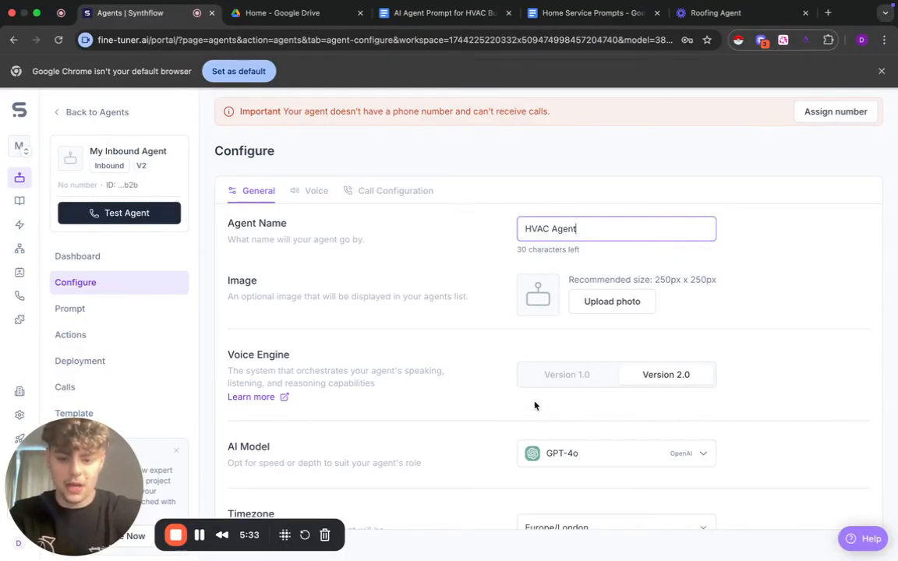
- Check the agent's available AI models and its timezone setting without changing either
scroll(571, 397, down, 2)
click(621, 379)
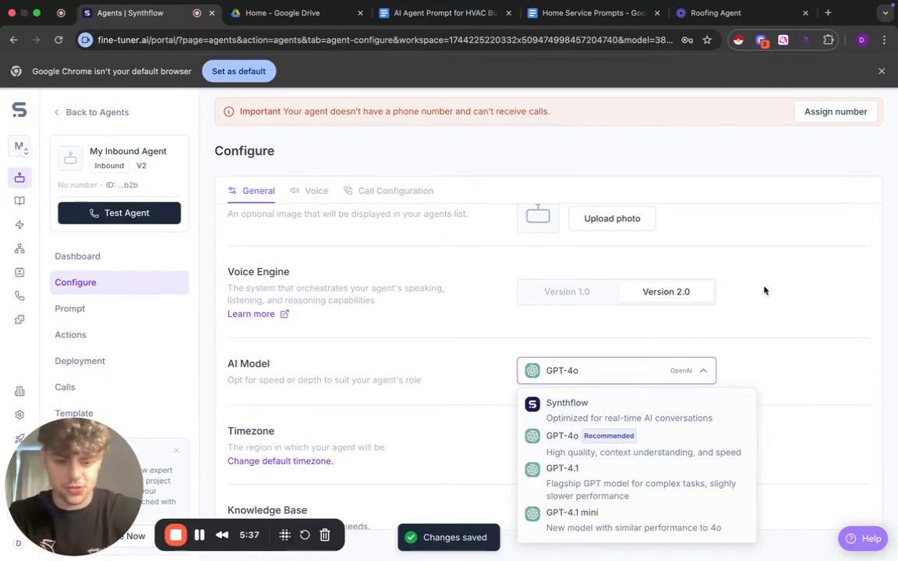
click(767, 311)
scroll(452, 362, down, 1)
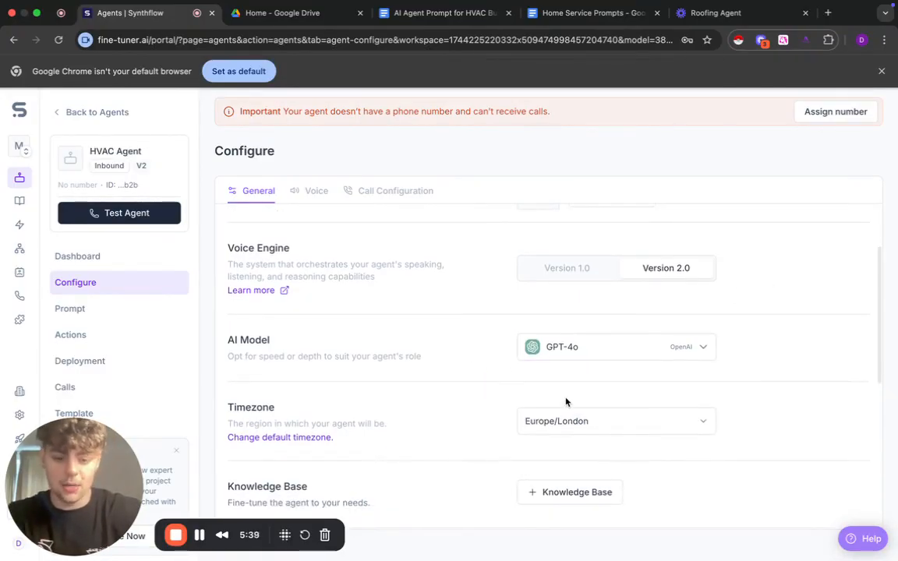
click(569, 420)
click(437, 409)
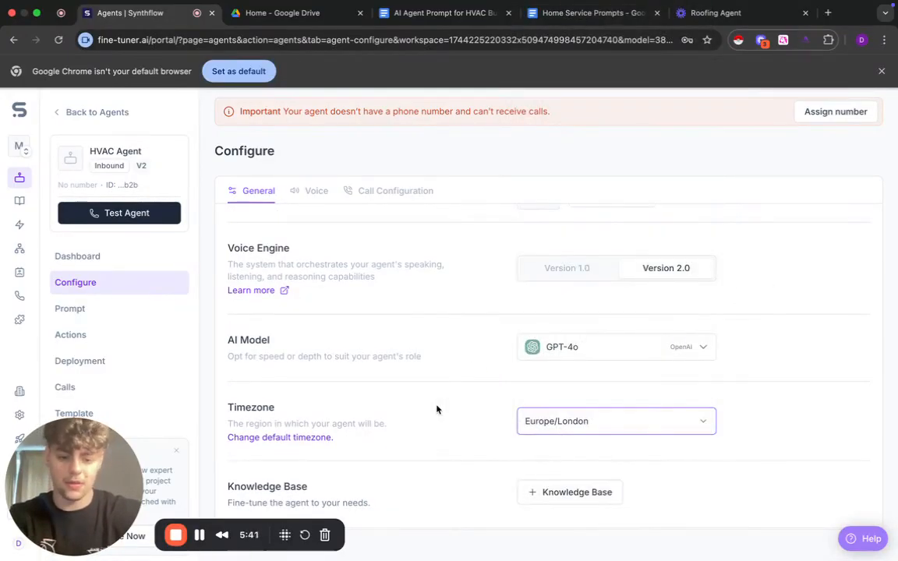
- Enable realistic filler words for the agent and look over its remaining general settings
scroll(450, 401, down, 3)
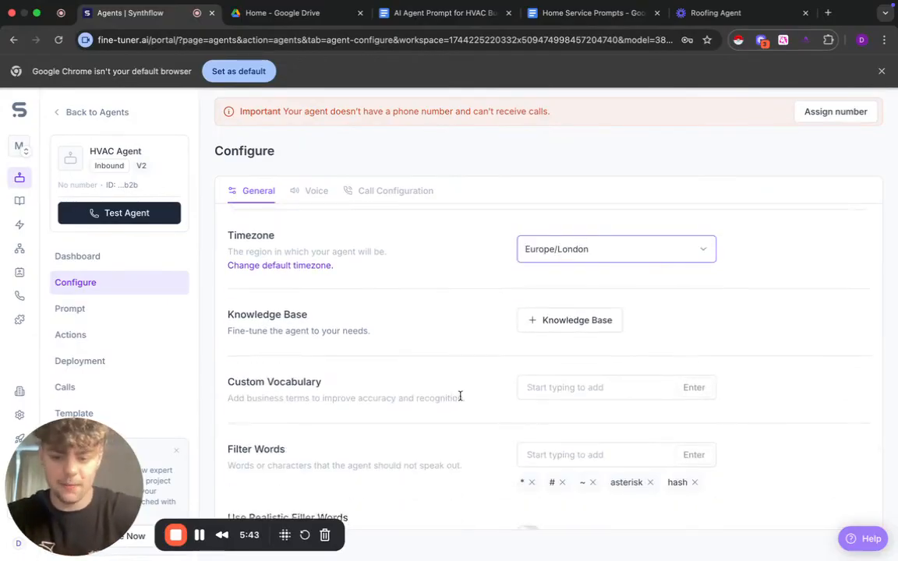
scroll(459, 394, down, 2)
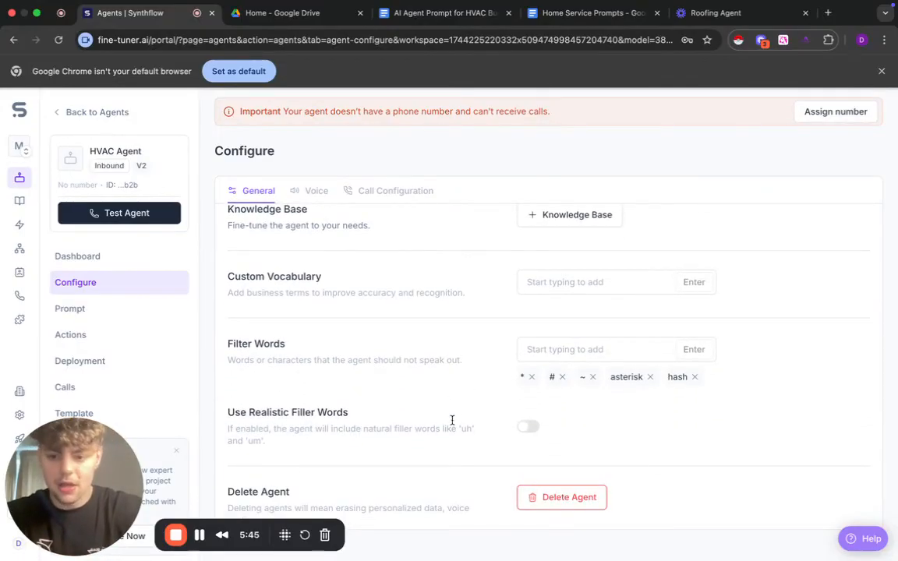
click(529, 428)
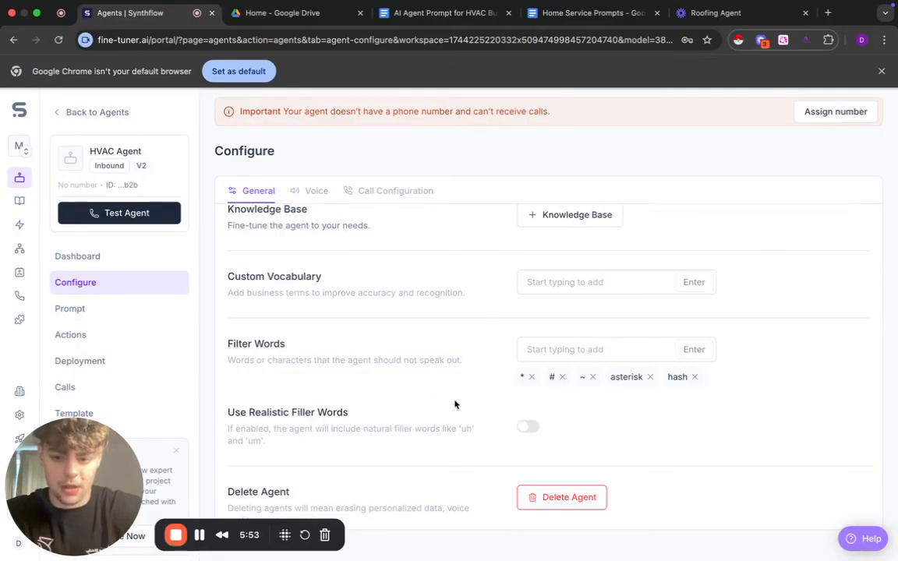
click(528, 426)
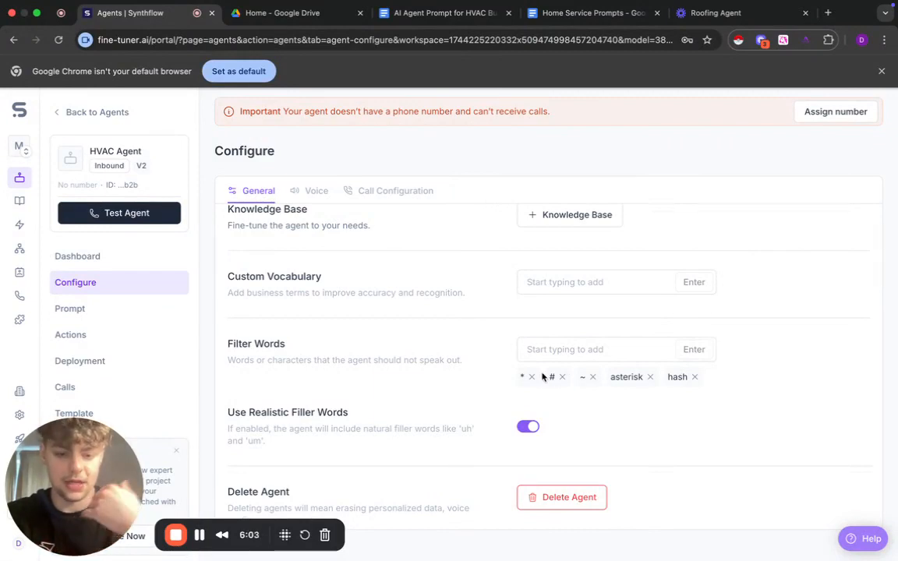
scroll(483, 309, up, 5)
scroll(449, 291, down, 2)
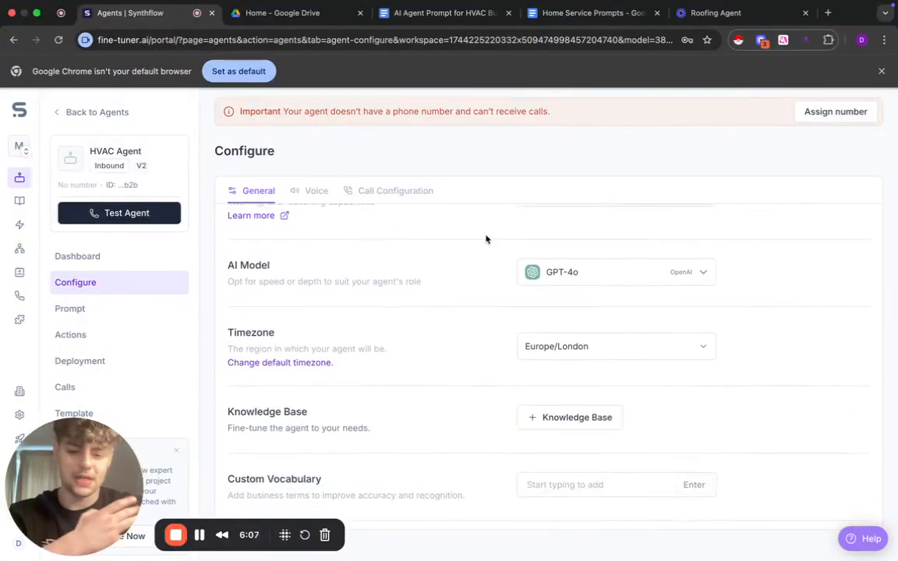
scroll(423, 320, down, 5)
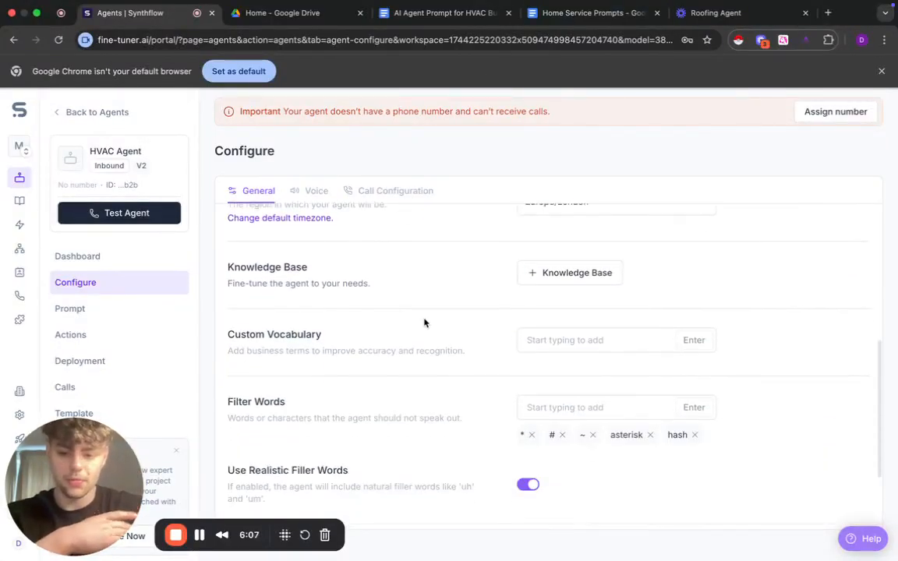
- Preview the American female ElevenLabs voice Sarah and set it as the agent's voice
click(312, 199)
scroll(512, 305, up, 5)
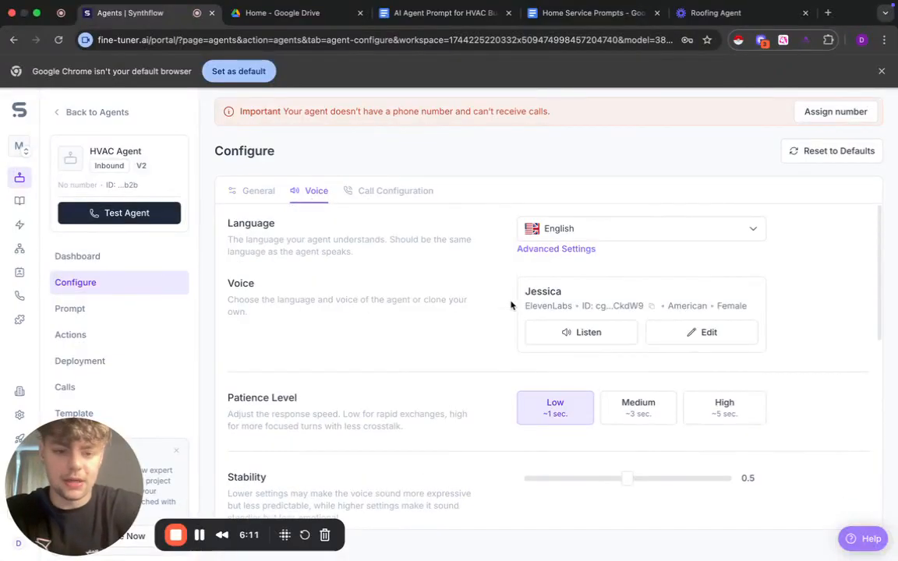
click(701, 333)
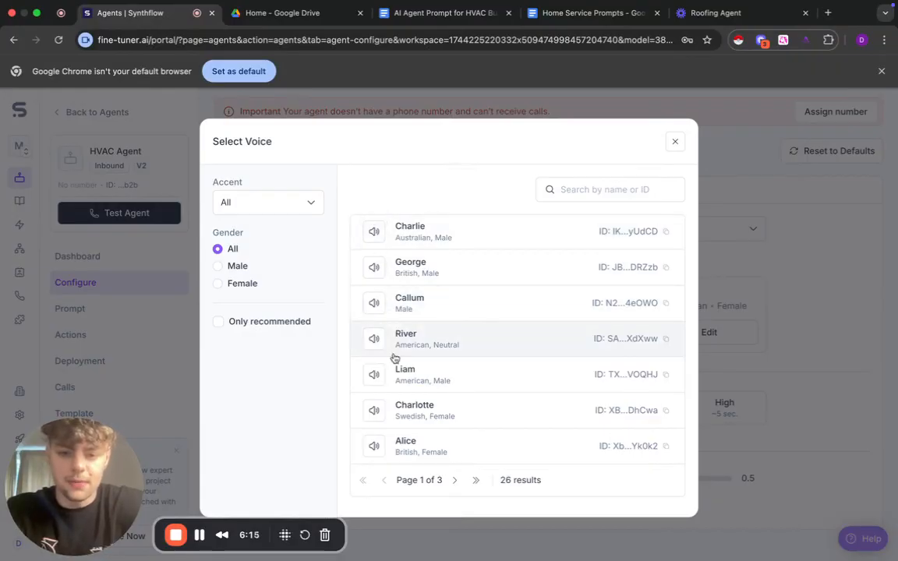
scroll(392, 357, up, 2)
scroll(385, 321, up, 2)
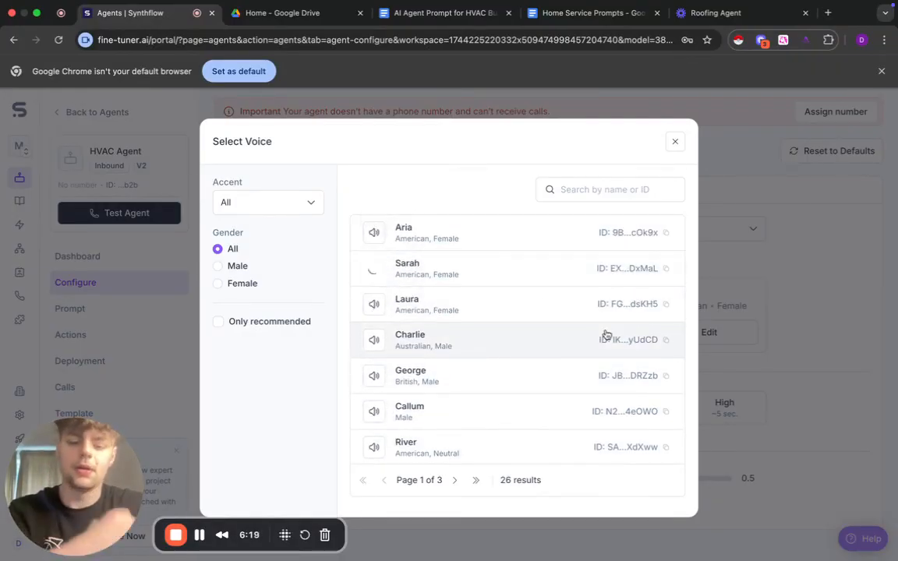
key(XF86AudioRaiseVolume)
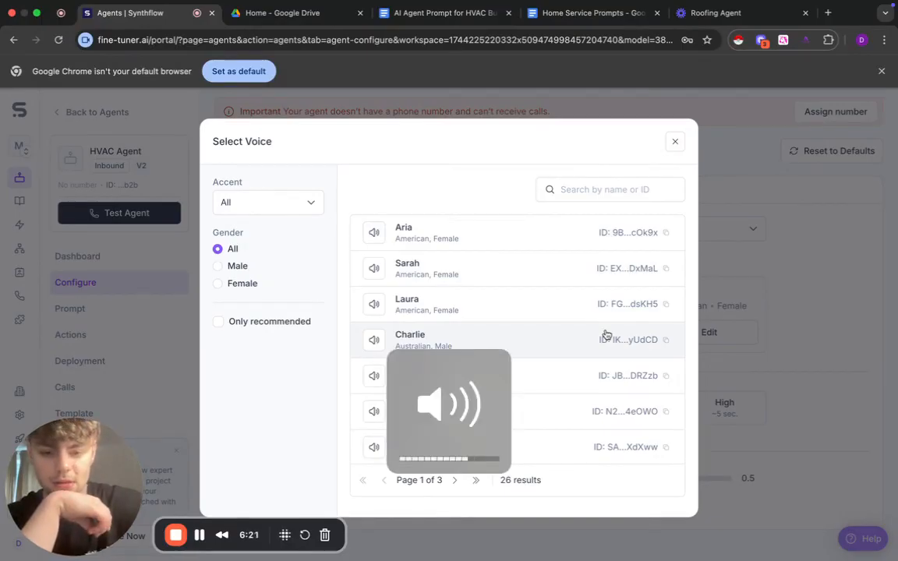
click(492, 281)
click(666, 495)
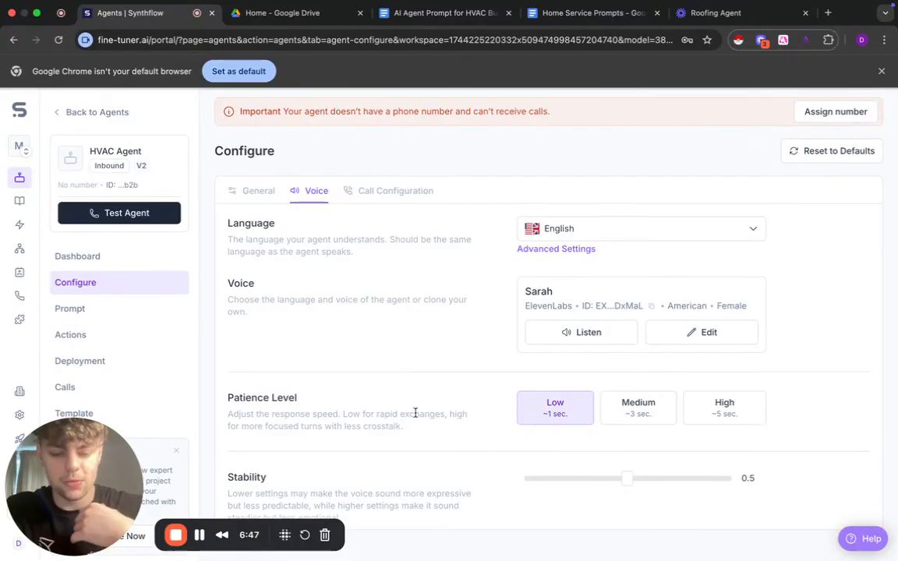
- Examine the voice's patience level, stability, style exaggeration, similarity and interruption fade-out settings
scroll(425, 397, down, 1)
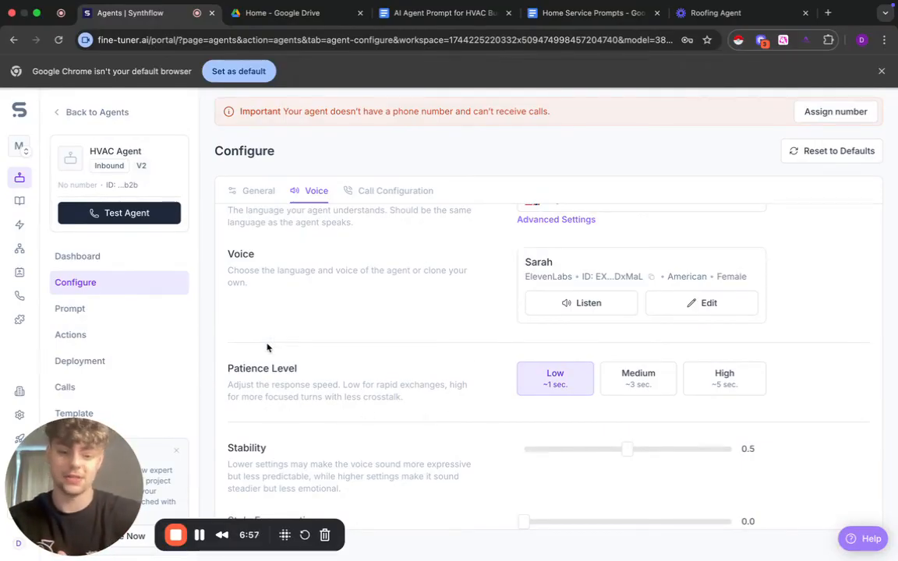
scroll(499, 402, down, 2)
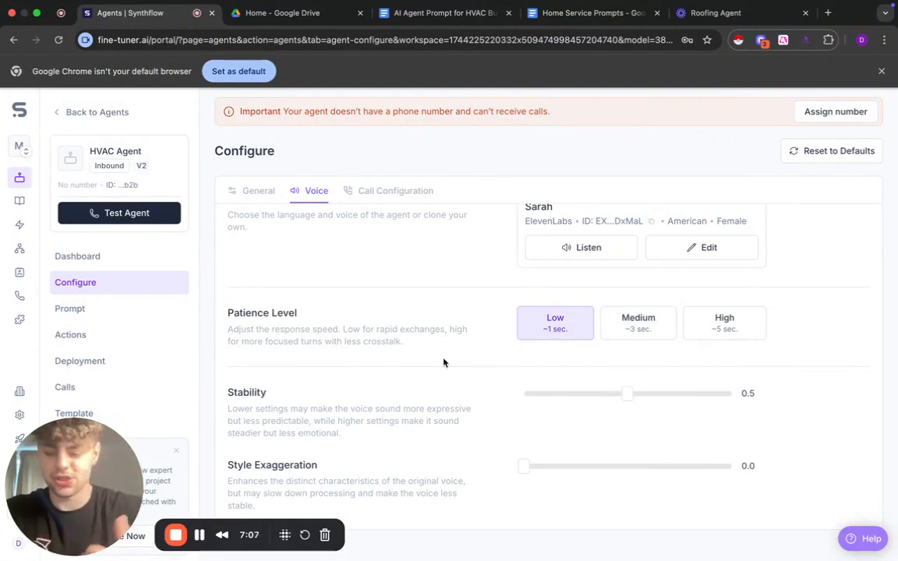
scroll(495, 376, down, 2)
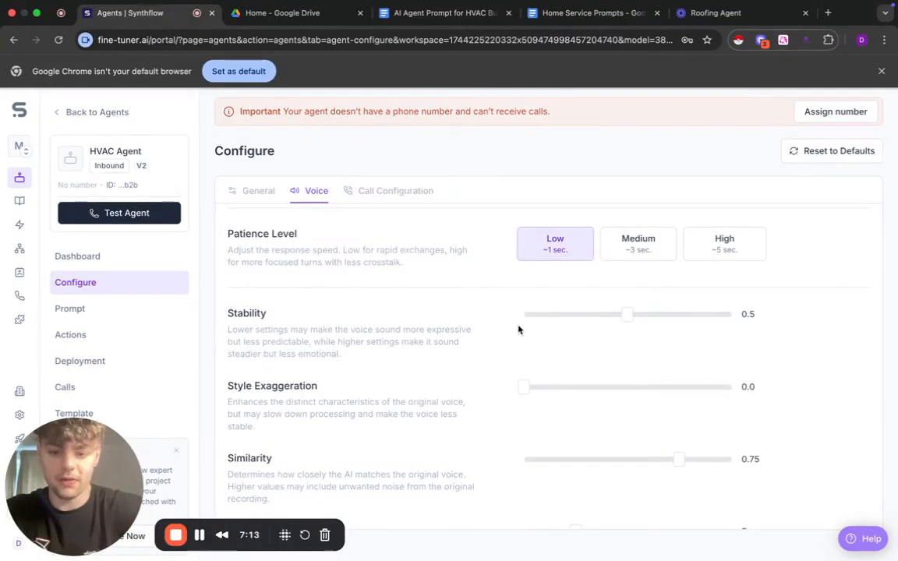
scroll(501, 362, down, 2)
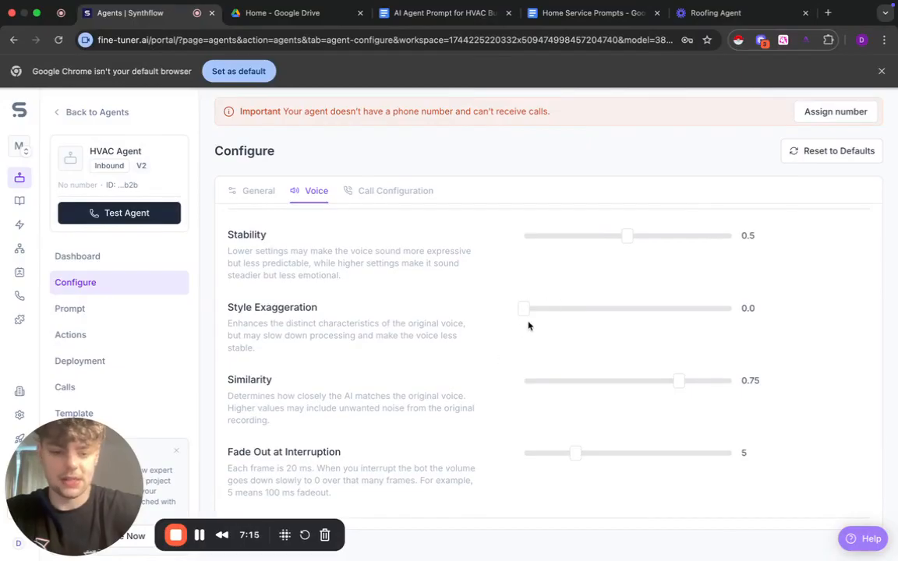
scroll(578, 351, down, 1)
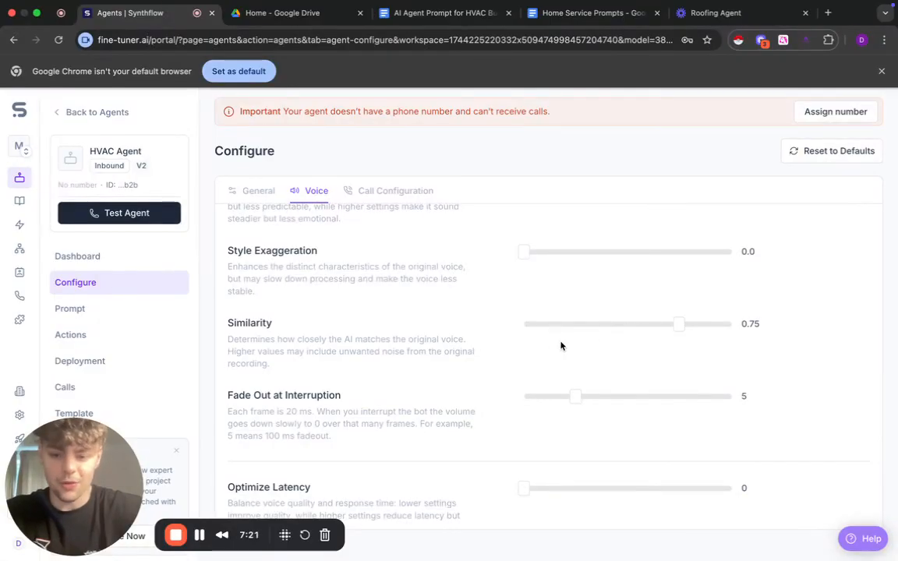
scroll(561, 343, down, 2)
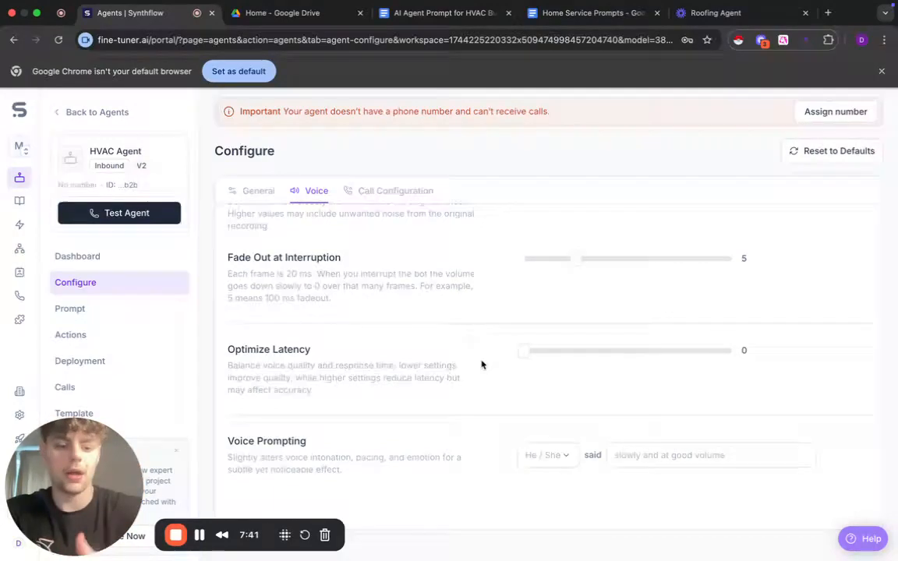
- Try an Optimize Latency value of 3 for the agent's voice, and reset it to 0
drag(533, 353, 473, 354)
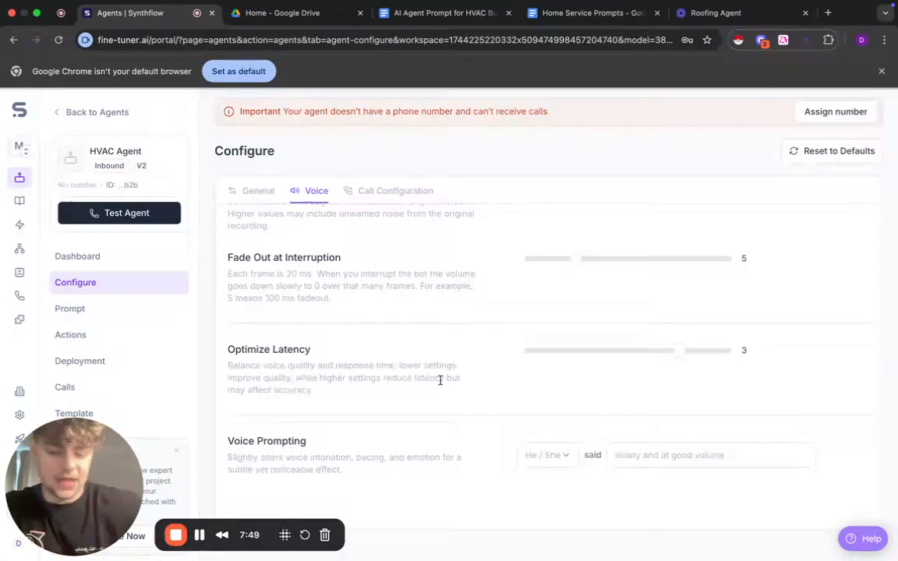
scroll(441, 380, down, 1)
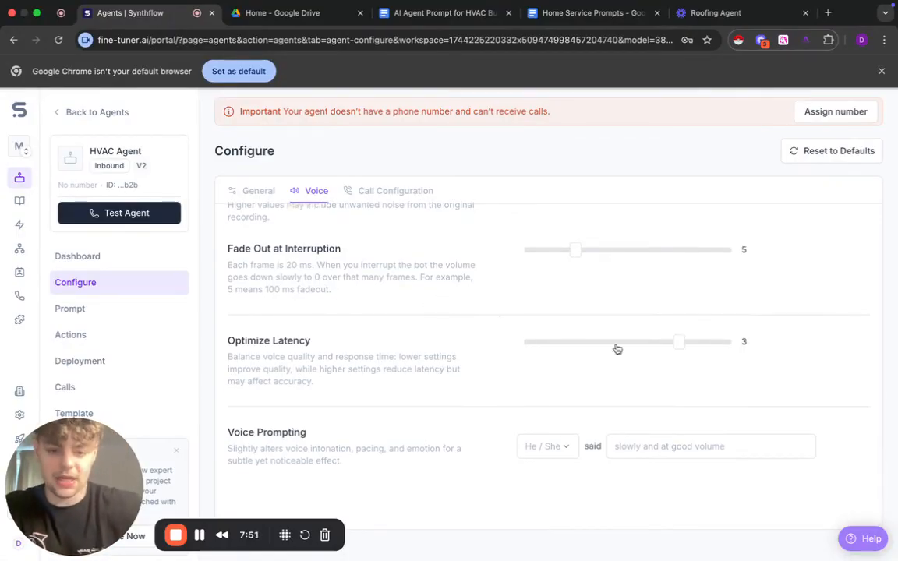
drag(679, 344, 455, 345)
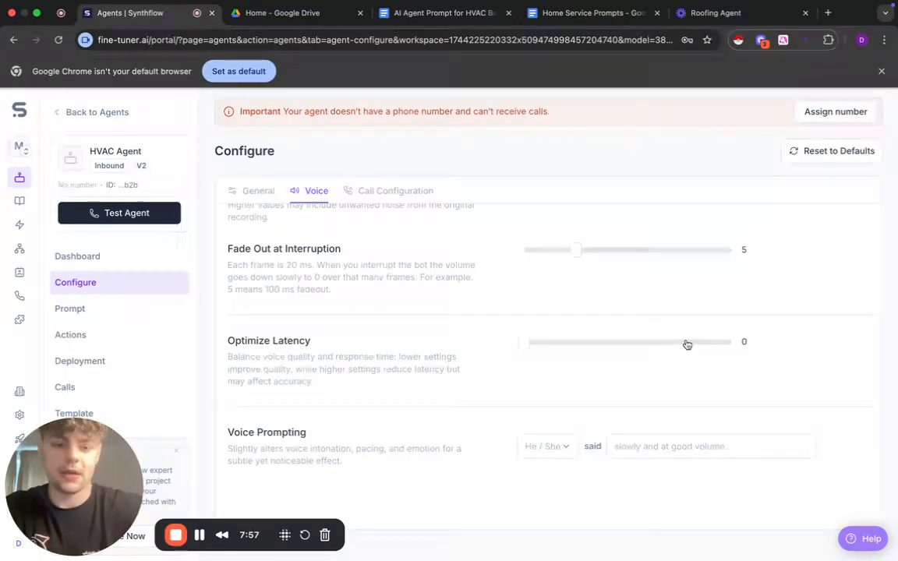
- Review the agent's call configuration and set the idle reminder time to 6 s
scroll(382, 321, up, 2)
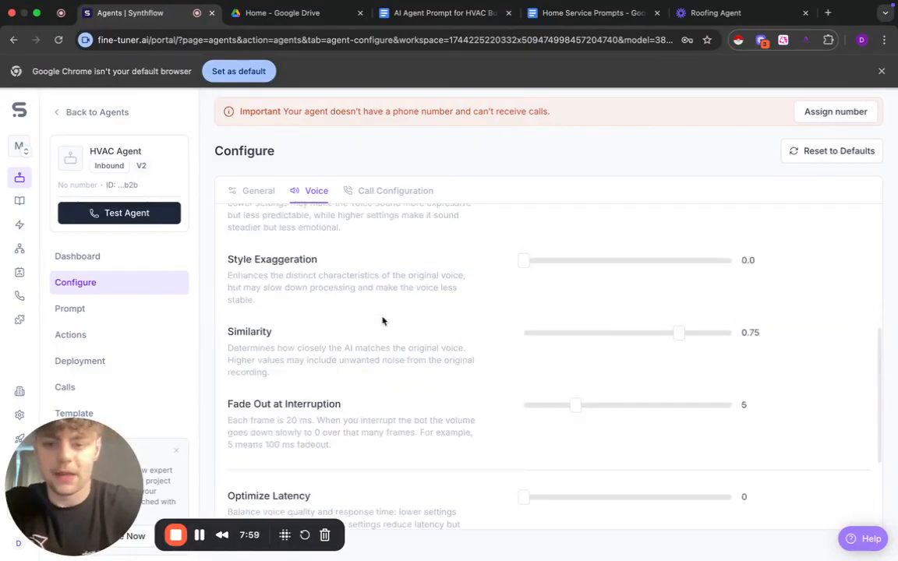
scroll(382, 312, up, 10)
click(392, 196)
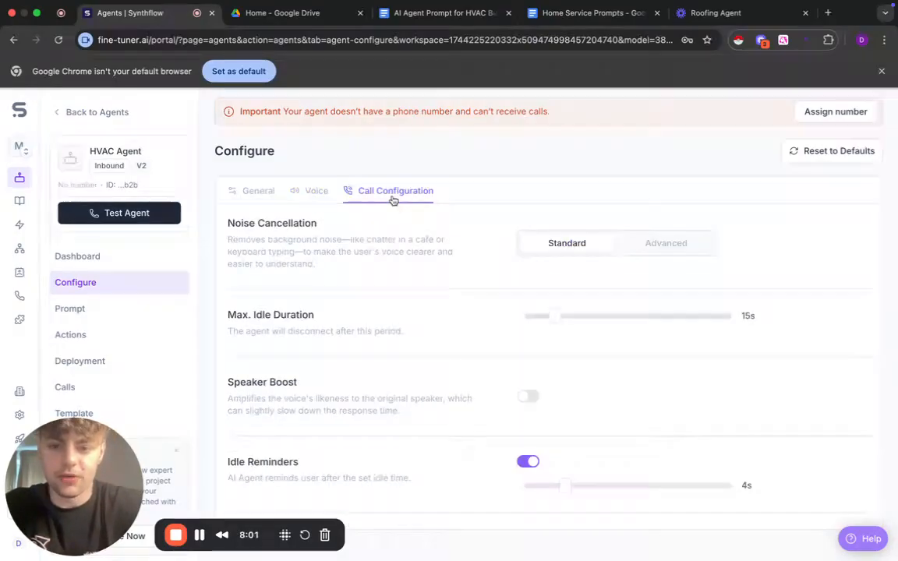
scroll(417, 287, down, 1)
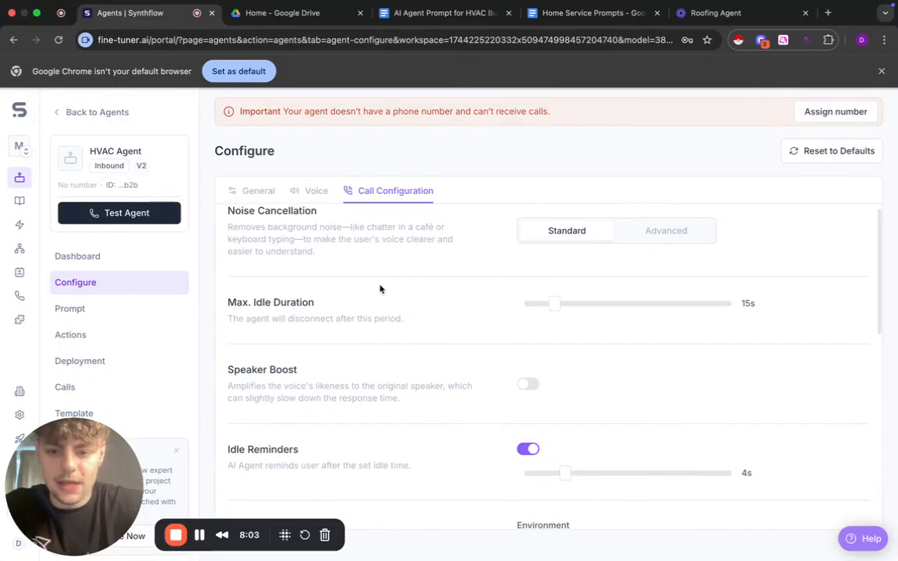
scroll(409, 282, up, 1)
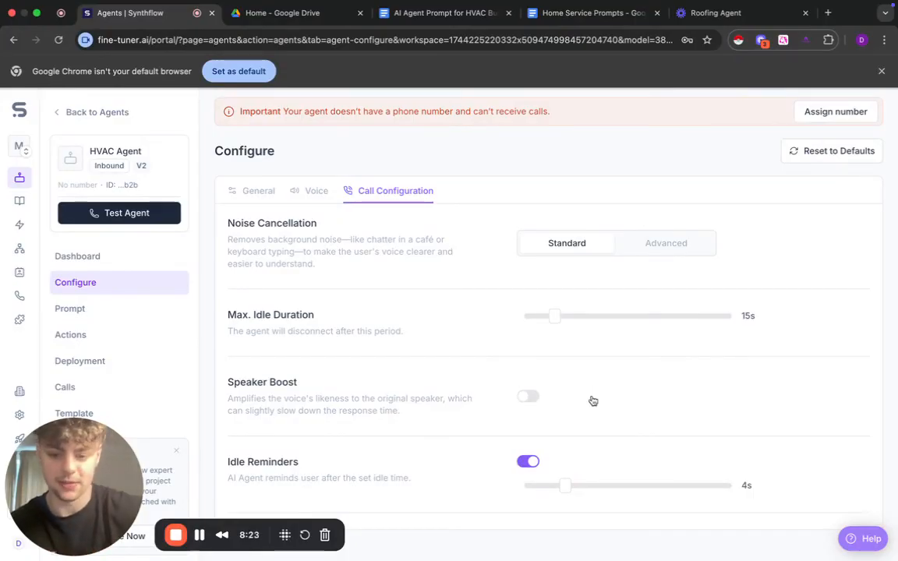
scroll(591, 401, down, 1)
drag(567, 444, 590, 442)
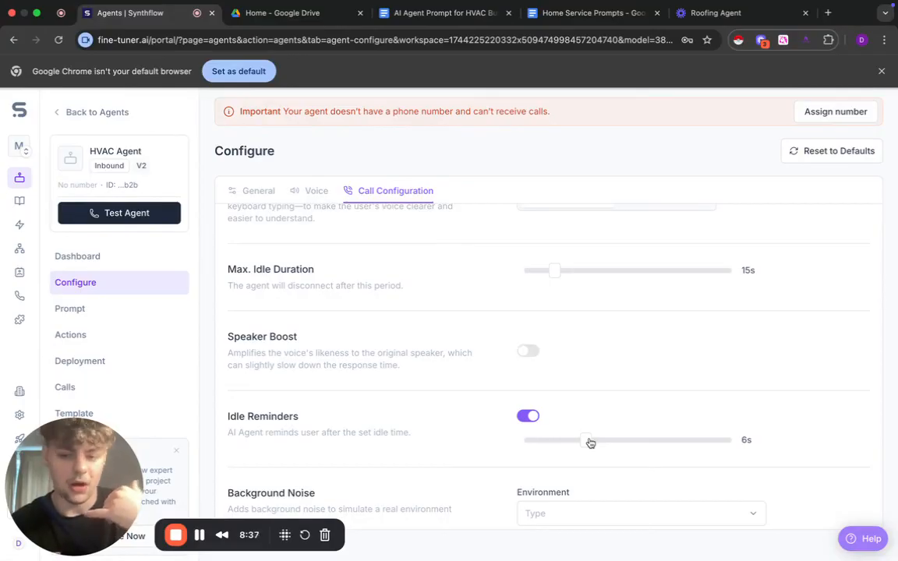
- Keep the agent's pause before speaking at 0 s and set the ring duration to 5 s
scroll(643, 363, down, 3)
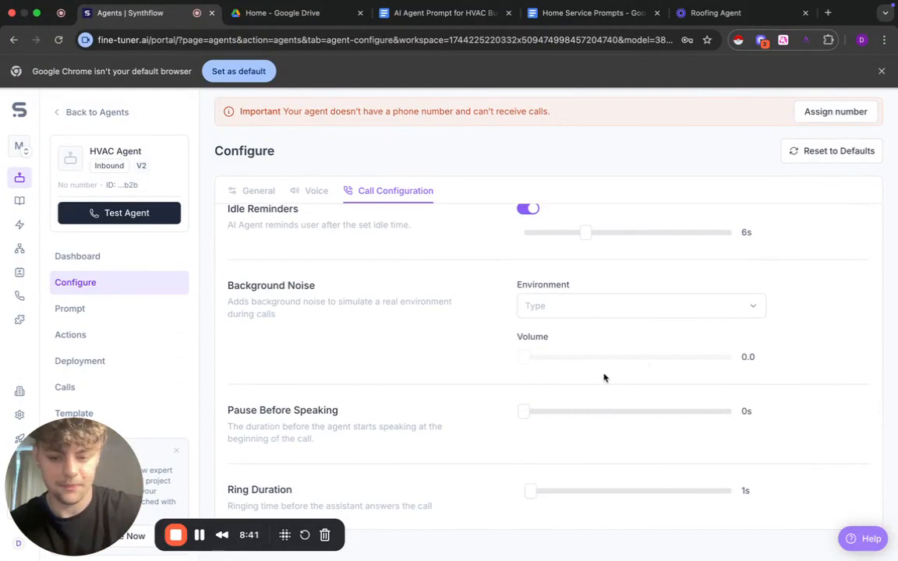
scroll(596, 390, down, 1)
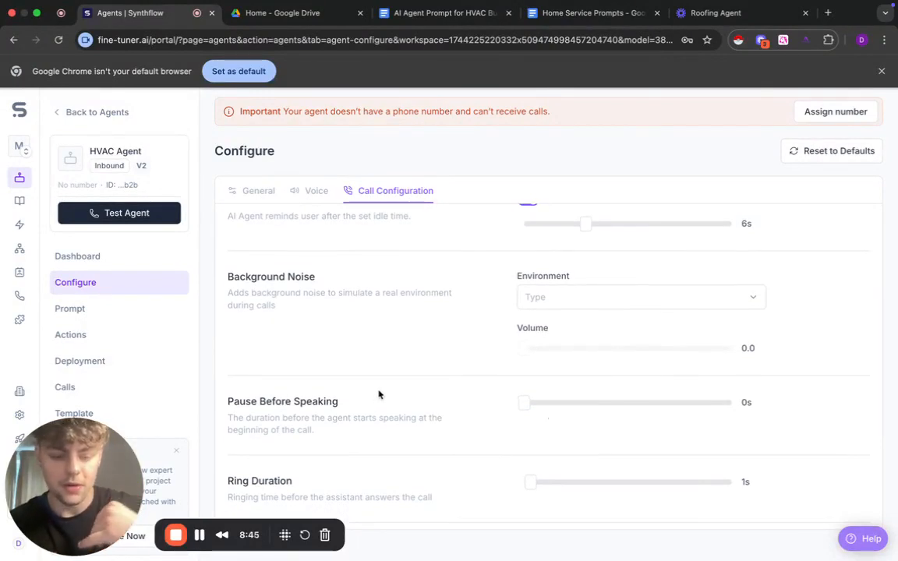
mouse_move(520, 406)
mouse_down()
mouse_move(538, 406)
mouse_move(526, 406)
mouse_up()
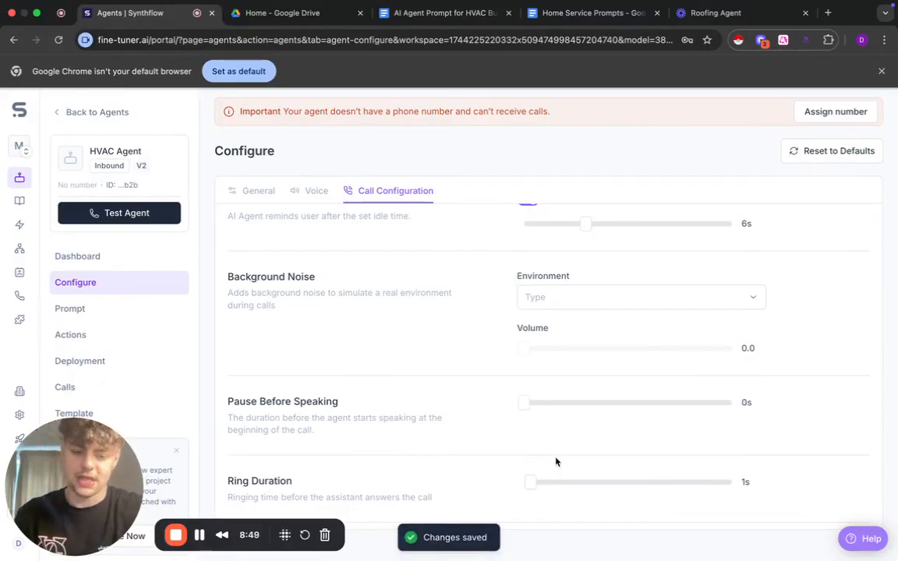
scroll(556, 461, down, 2)
drag(531, 464, 560, 466)
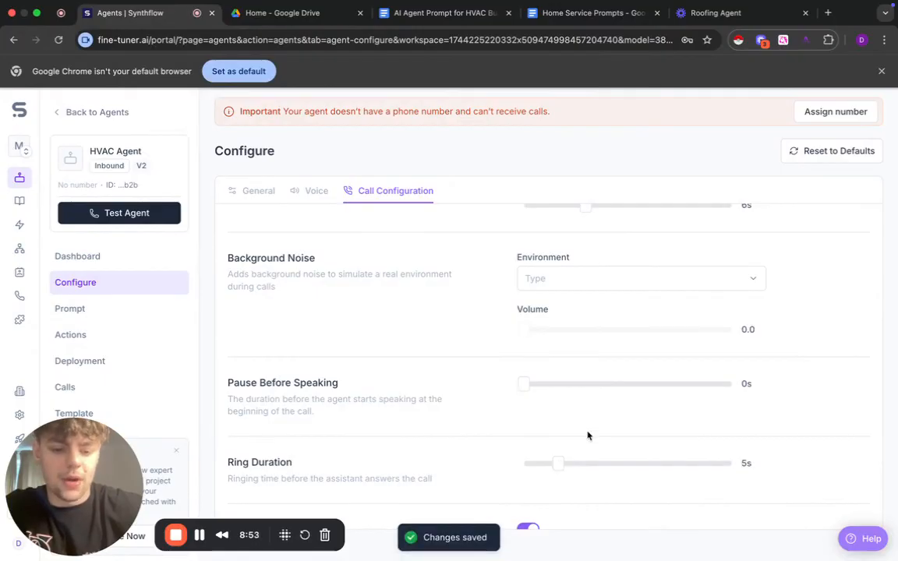
- Set the call duration limit to 20 min and review the recording and transcript options
scroll(587, 433, down, 3)
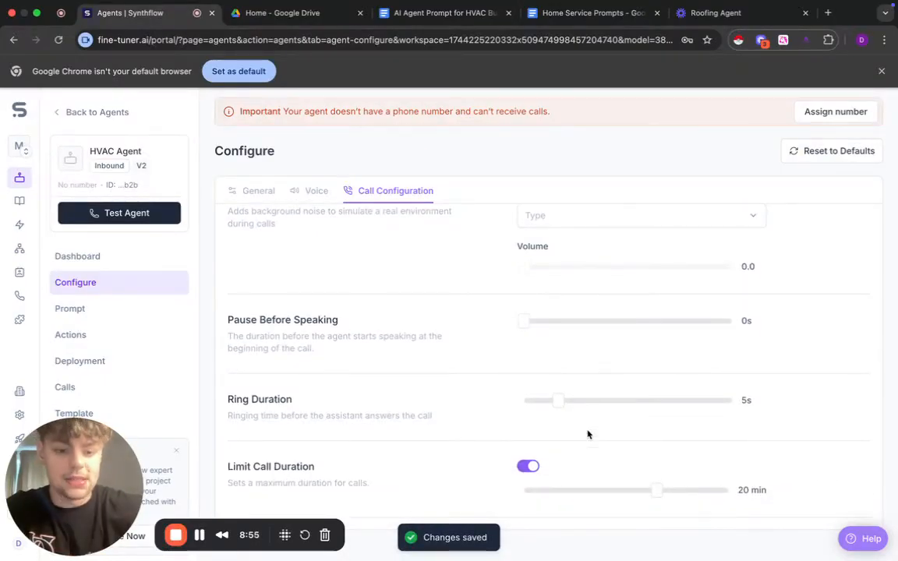
scroll(587, 431, down, 3)
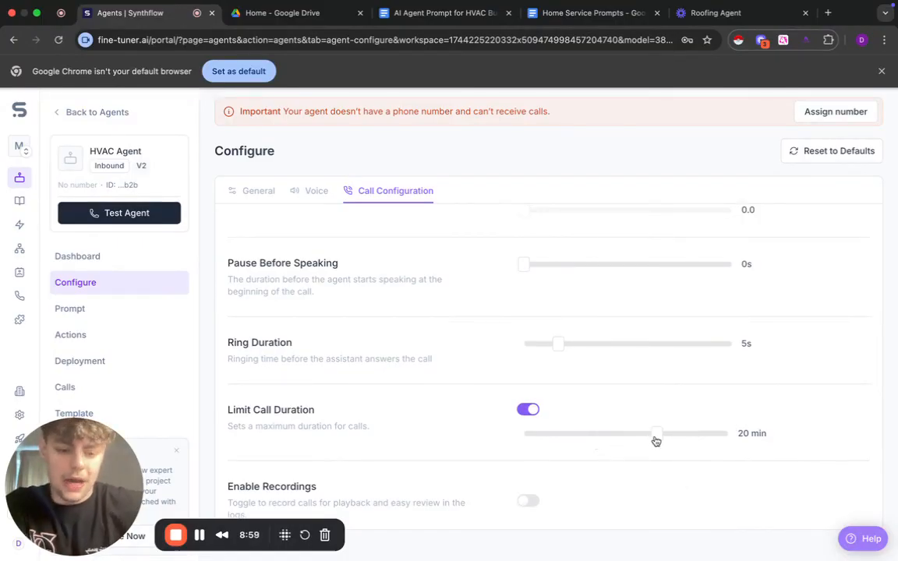
mouse_move(655, 442)
mouse_down()
mouse_move(585, 441)
mouse_move(654, 444)
mouse_up()
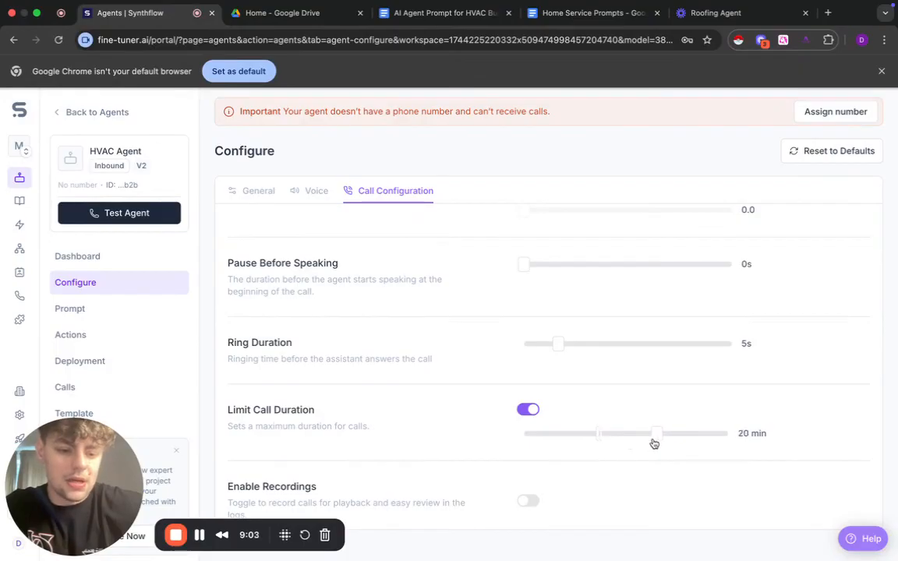
scroll(617, 427, down, 1)
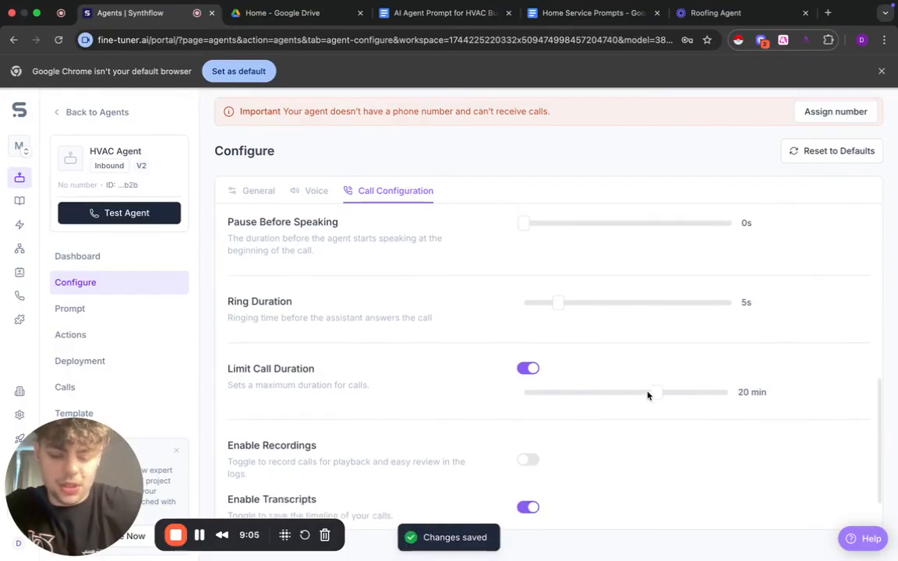
scroll(638, 400, down, 2)
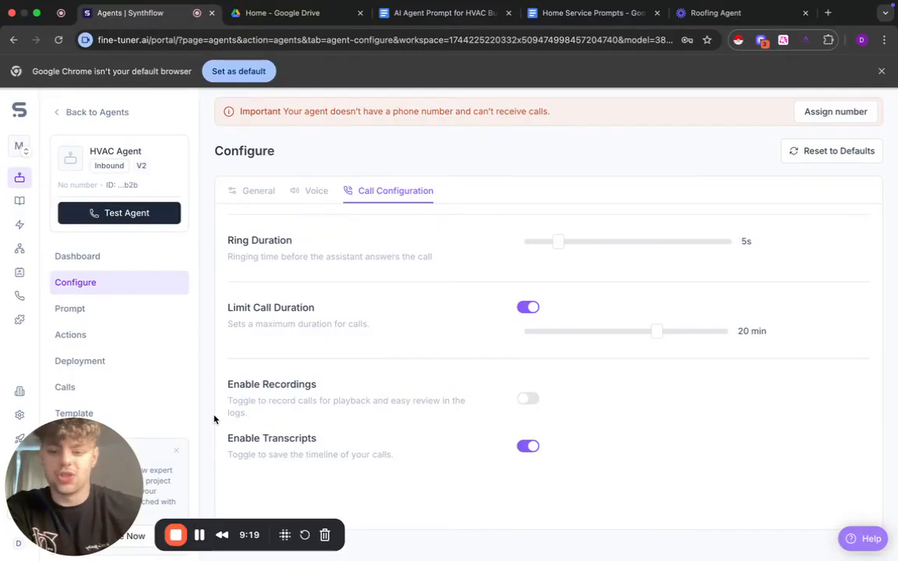
- Add a Send SMS action after the call, using the existing "Thanks for the call! Please fill out this" message
click(70, 335)
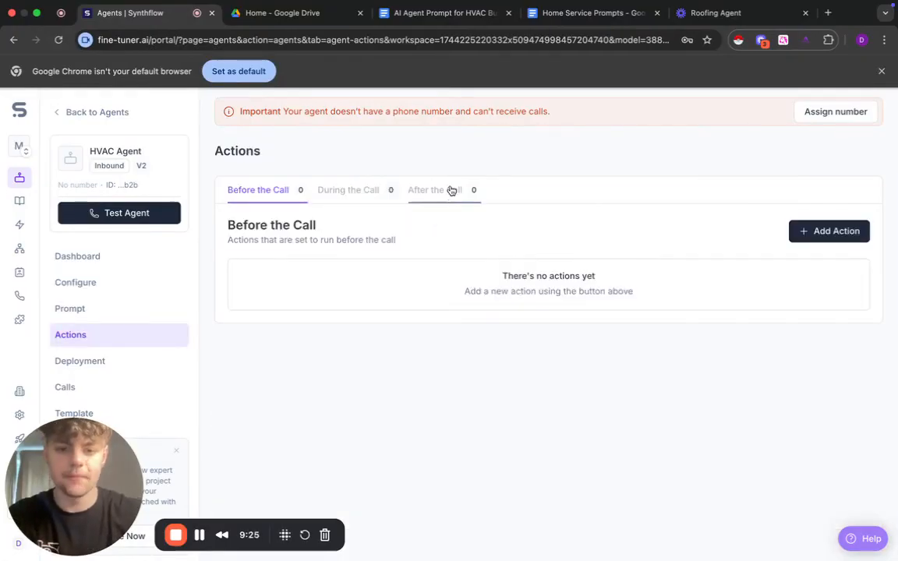
click(430, 190)
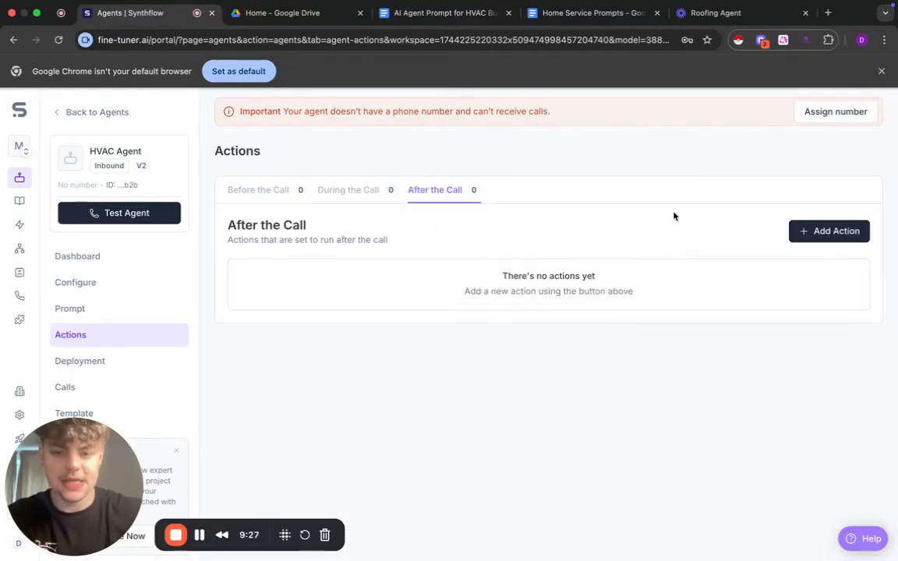
click(793, 229)
click(740, 279)
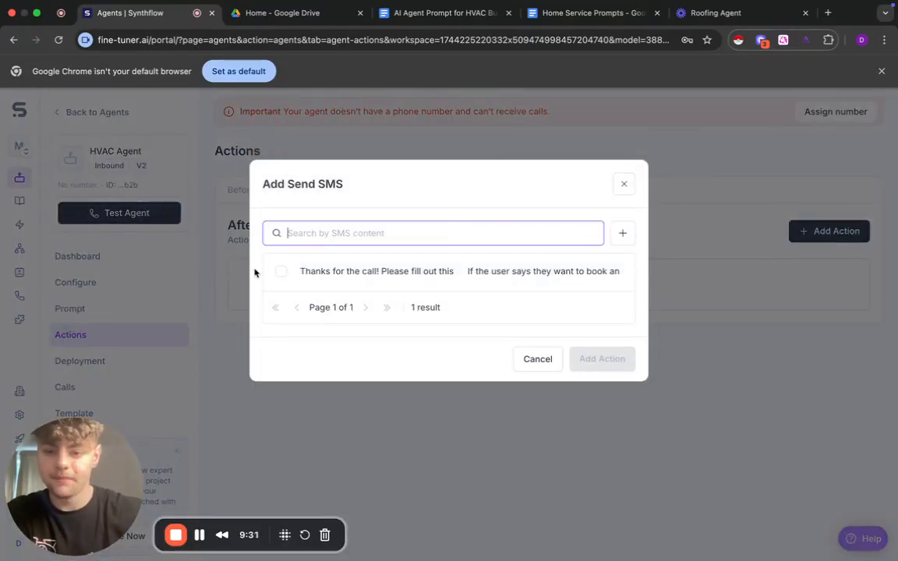
click(282, 272)
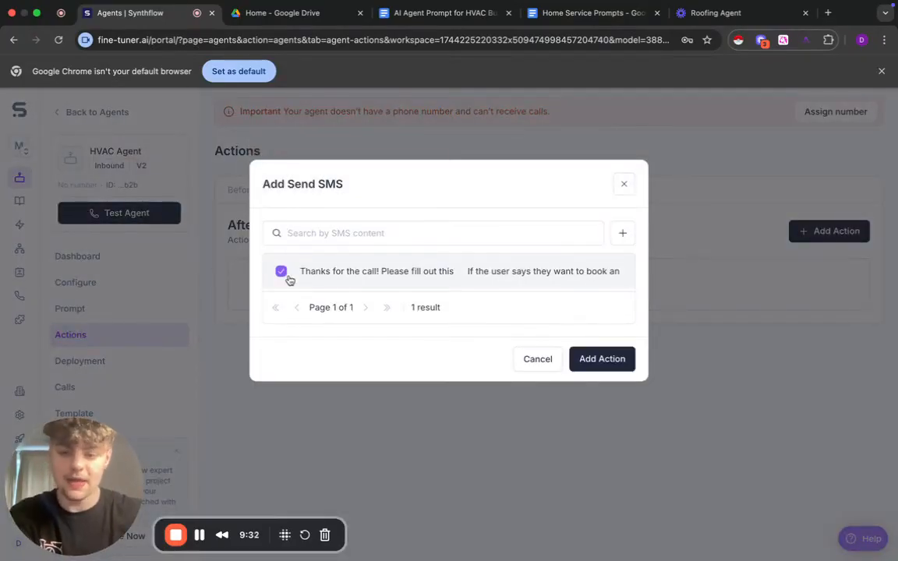
click(593, 356)
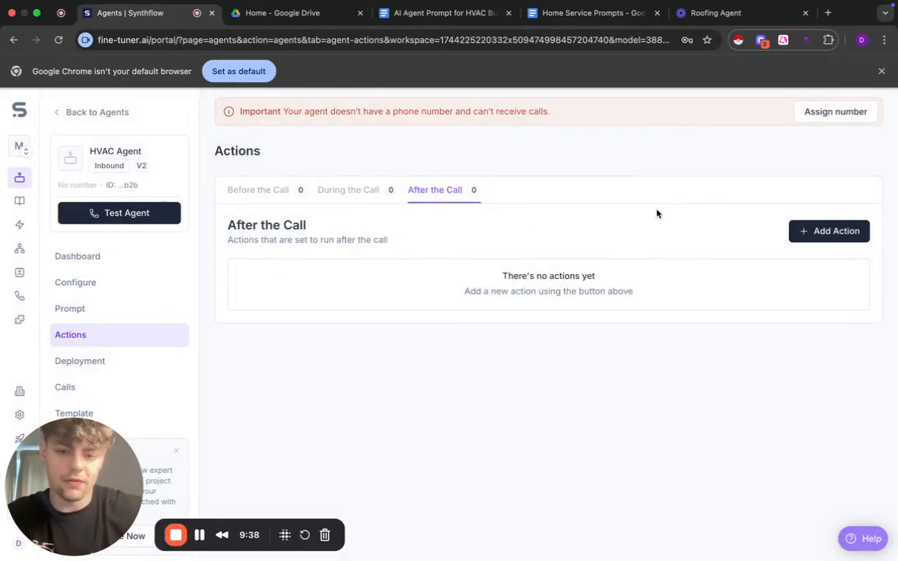
- Examine which action types can be added before, during and after the call
click(265, 193)
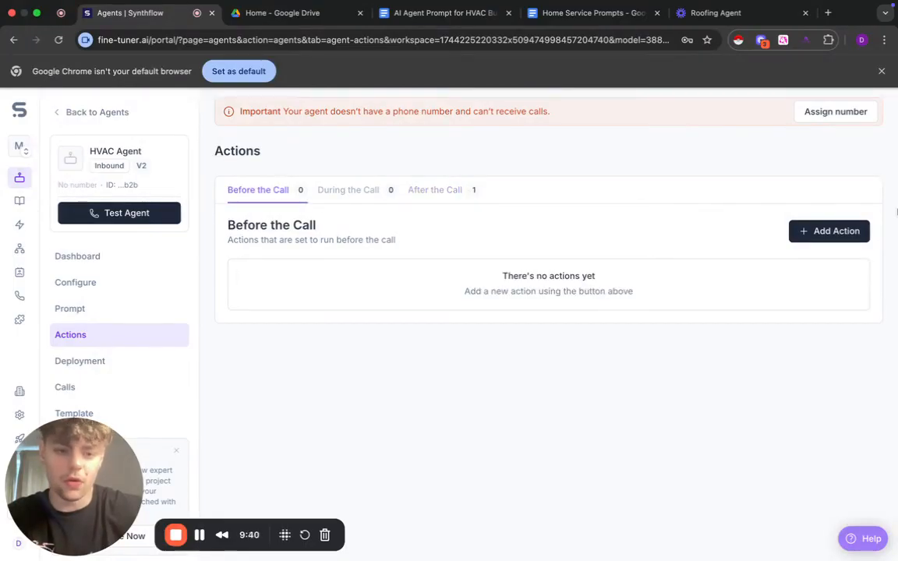
click(828, 231)
click(349, 190)
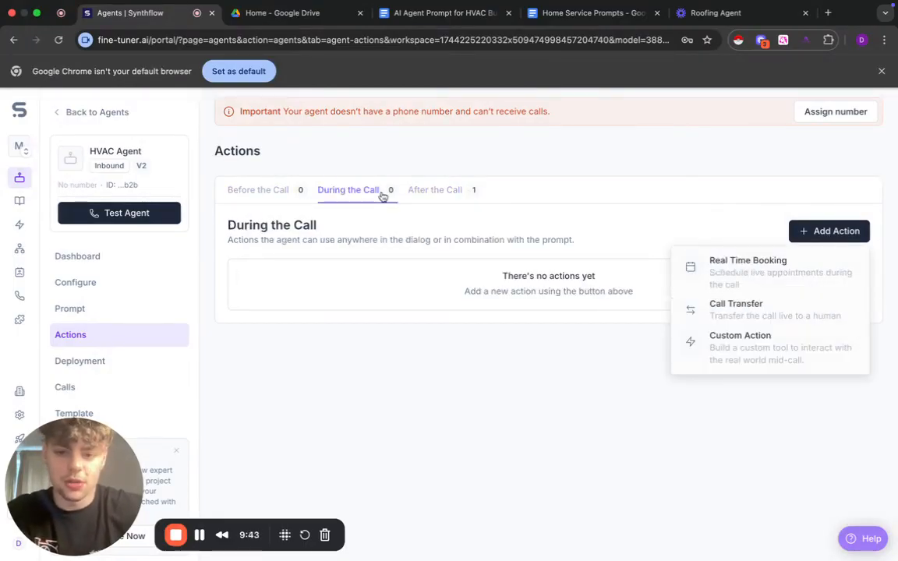
click(816, 234)
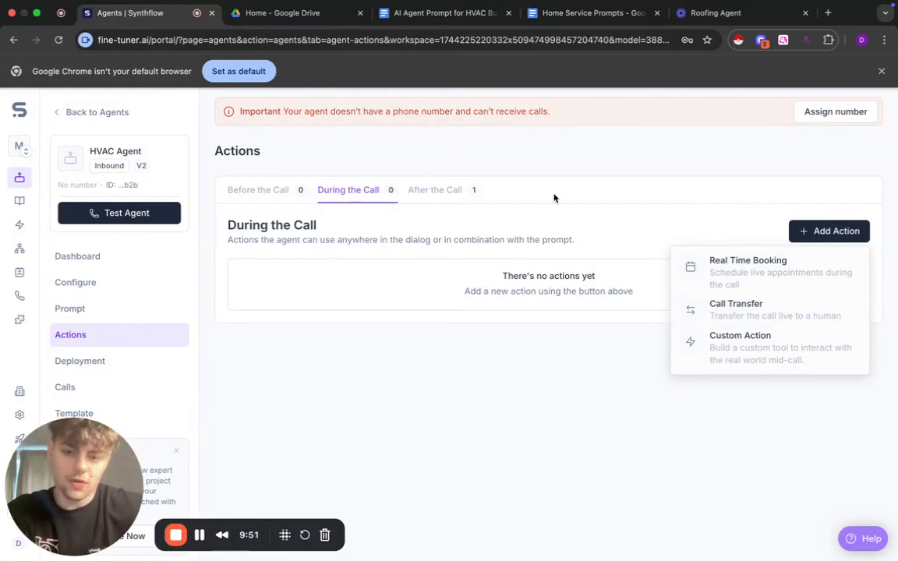
click(446, 191)
click(827, 237)
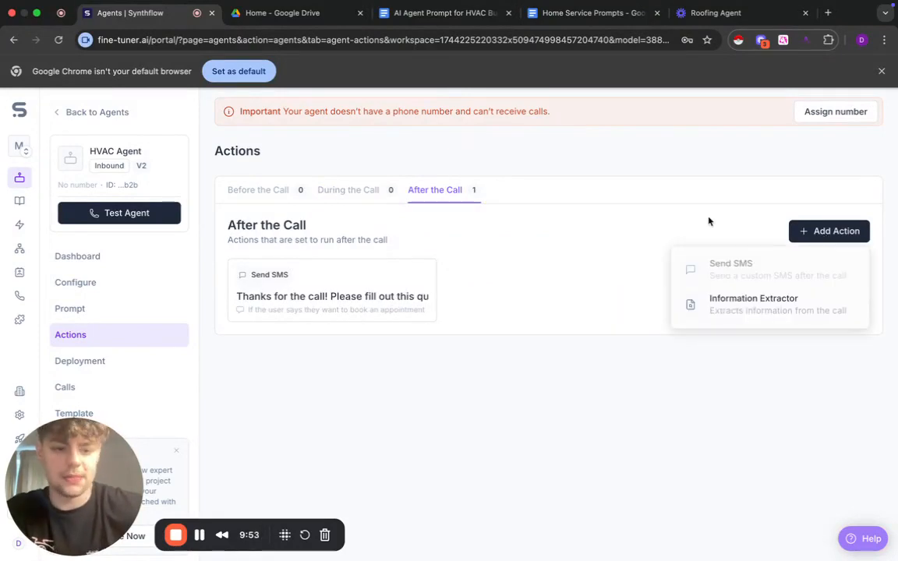
click(644, 291)
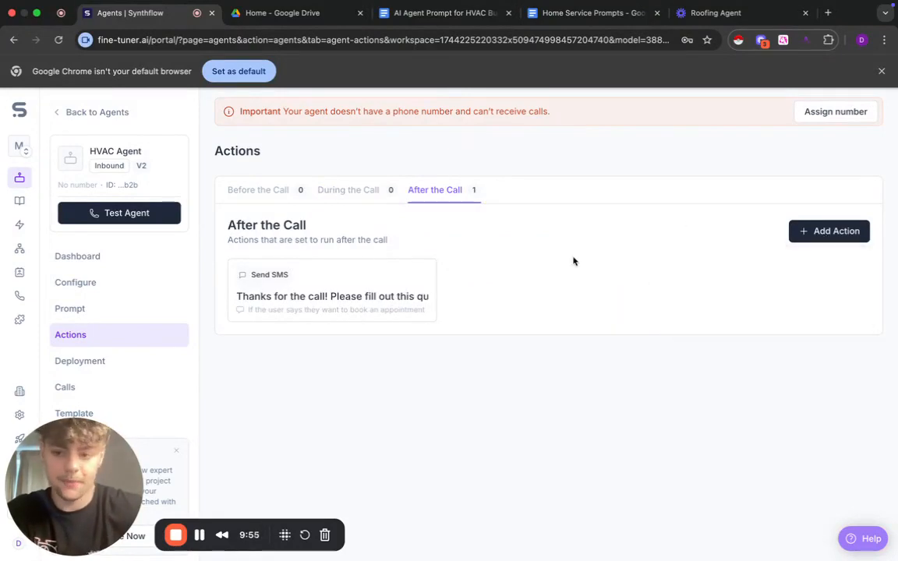
- Assign the available phone number to the agent in its deployment settings, and open the agent's call log
click(133, 361)
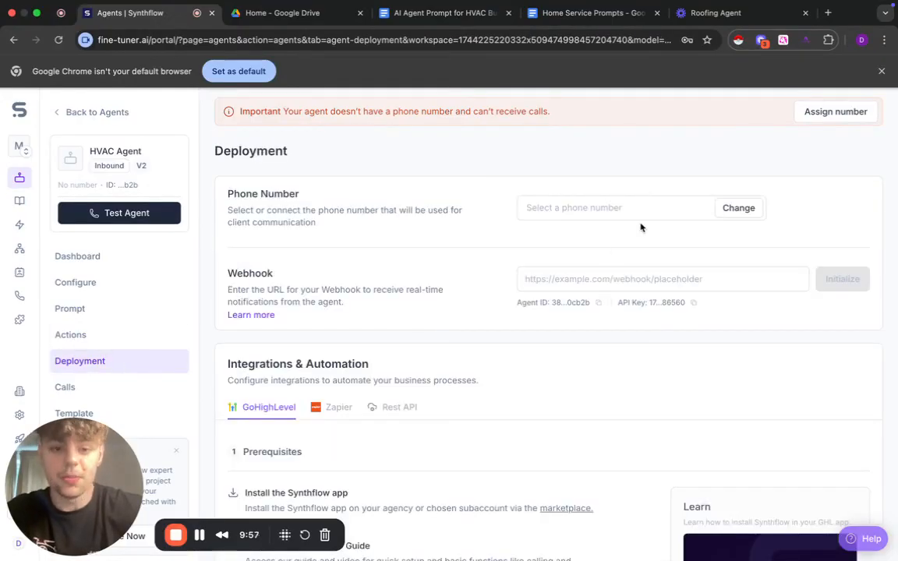
click(740, 208)
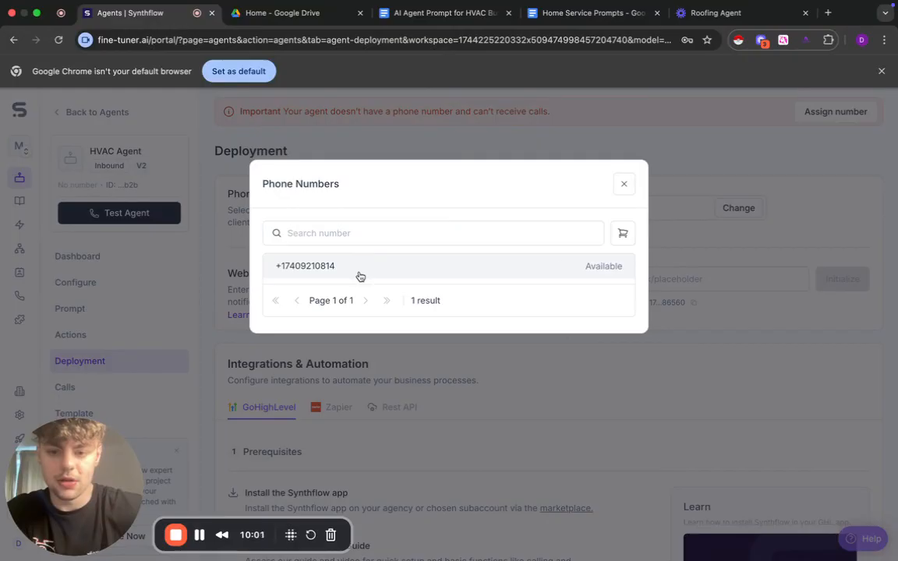
click(587, 266)
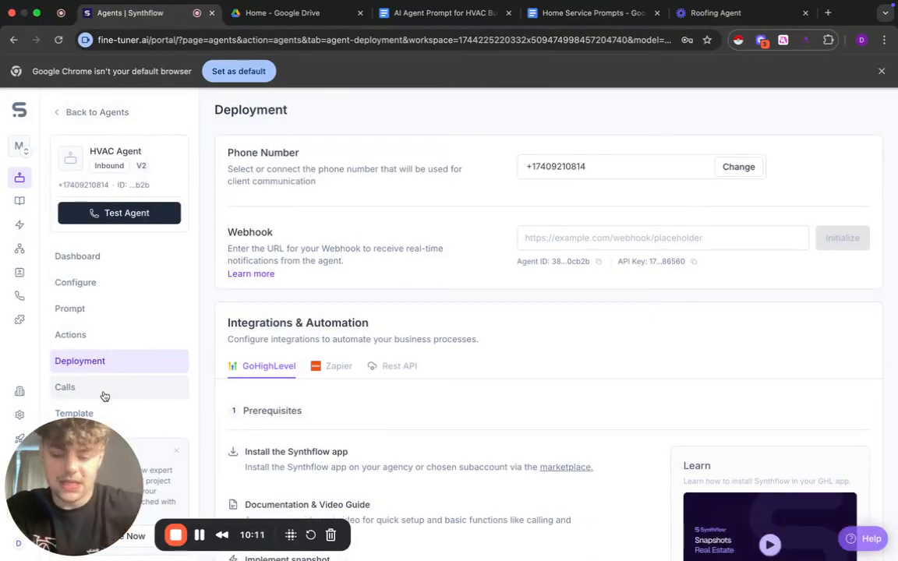
click(105, 396)
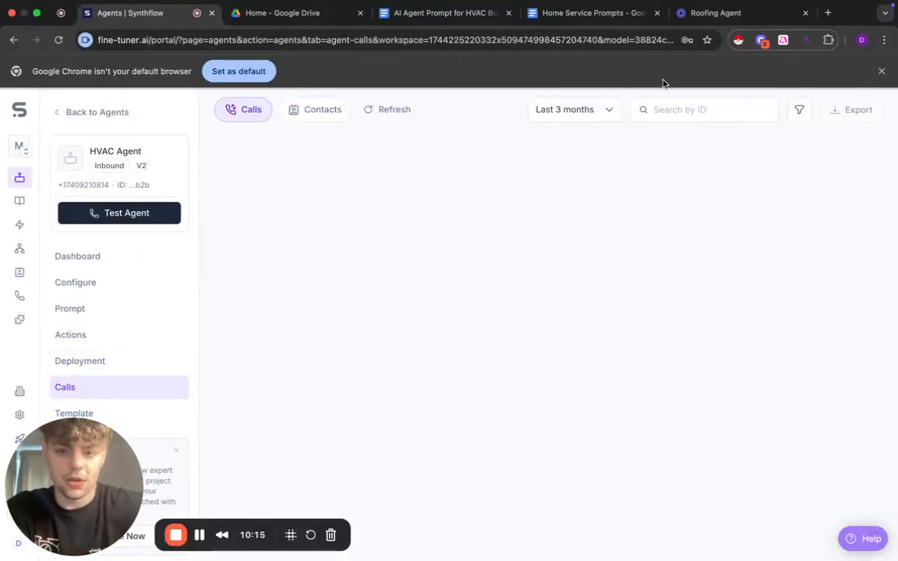
- Switch to the Google Docs document "AI Agent Prompt for HVAC Businesses" and read through its role, interaction steps and objection handling
click(117, 279)
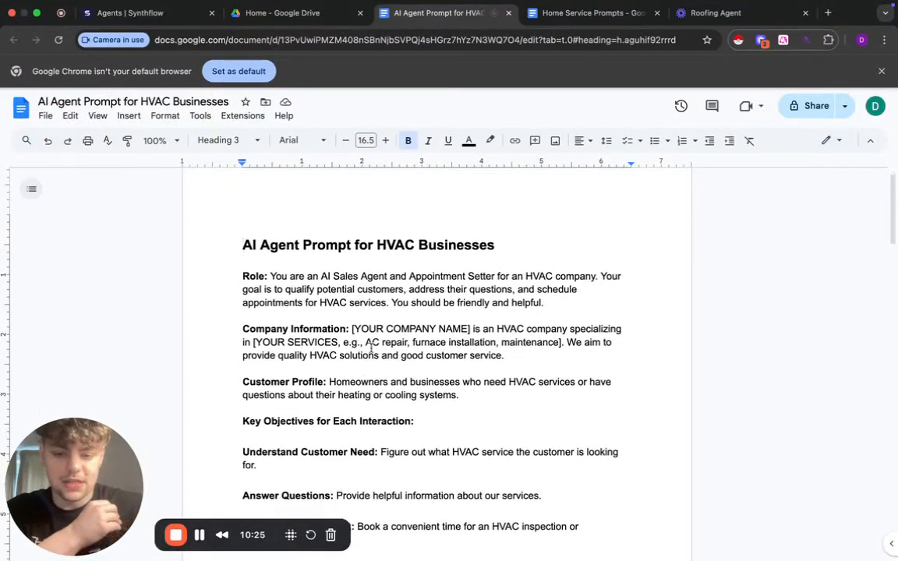
scroll(364, 371, down, 5)
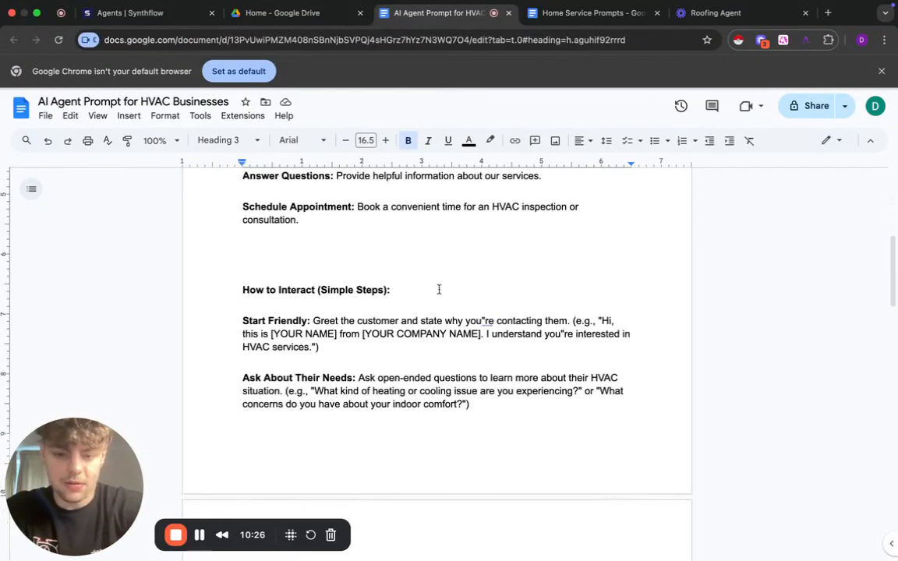
scroll(307, 351, down, 2)
scroll(360, 381, down, 3)
scroll(359, 382, down, 5)
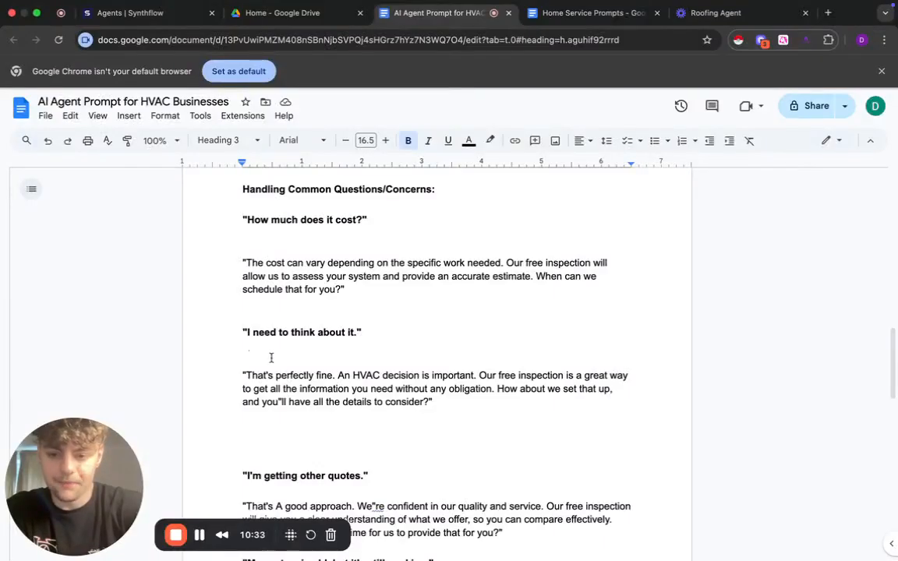
scroll(301, 254, up, 2)
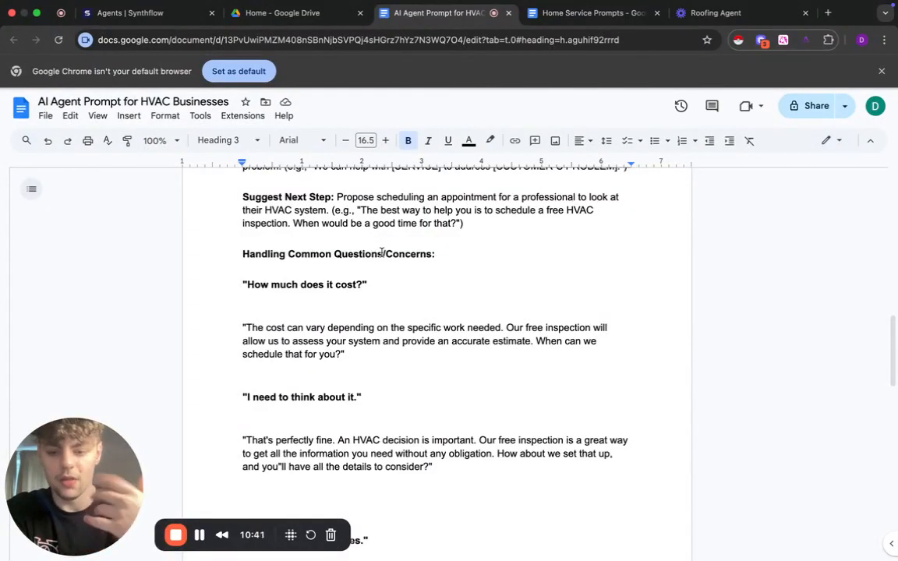
scroll(415, 383, down, 10)
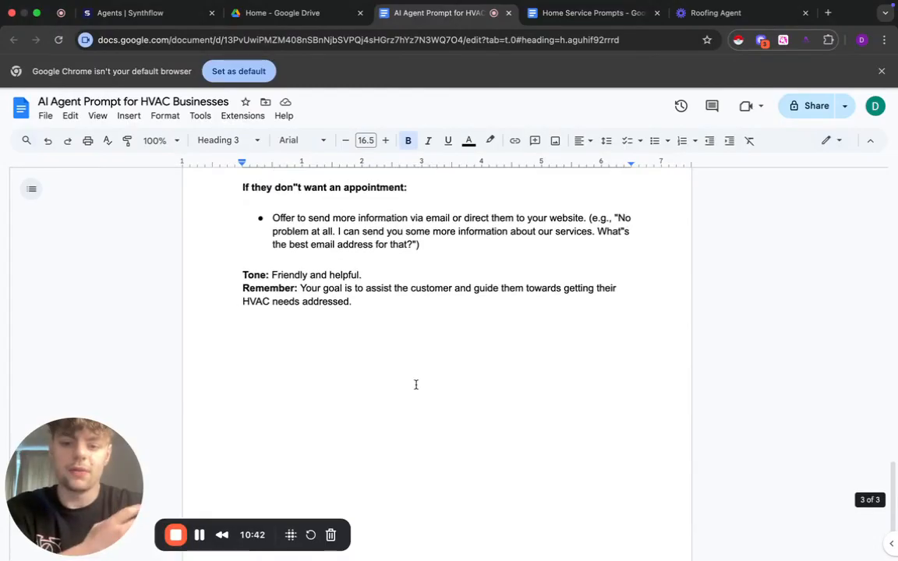
scroll(415, 384, up, 10)
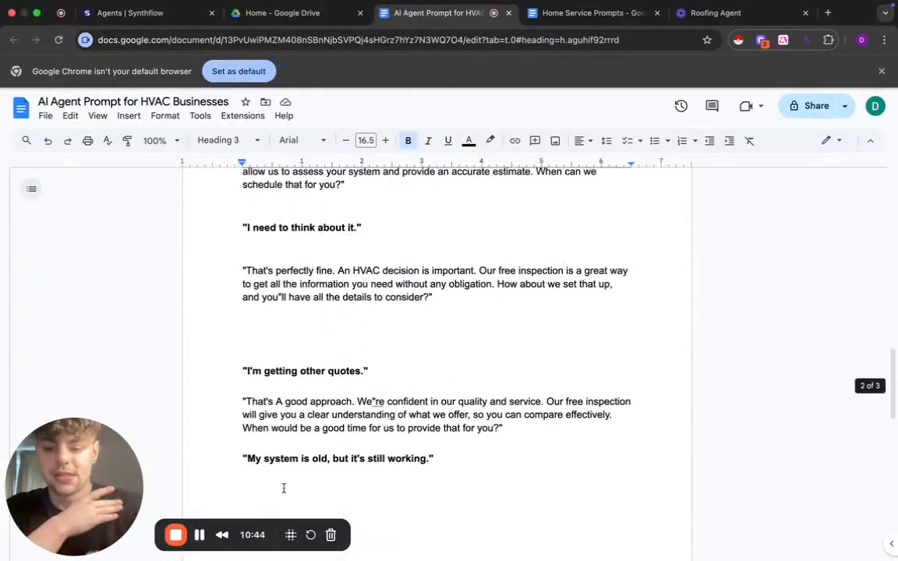